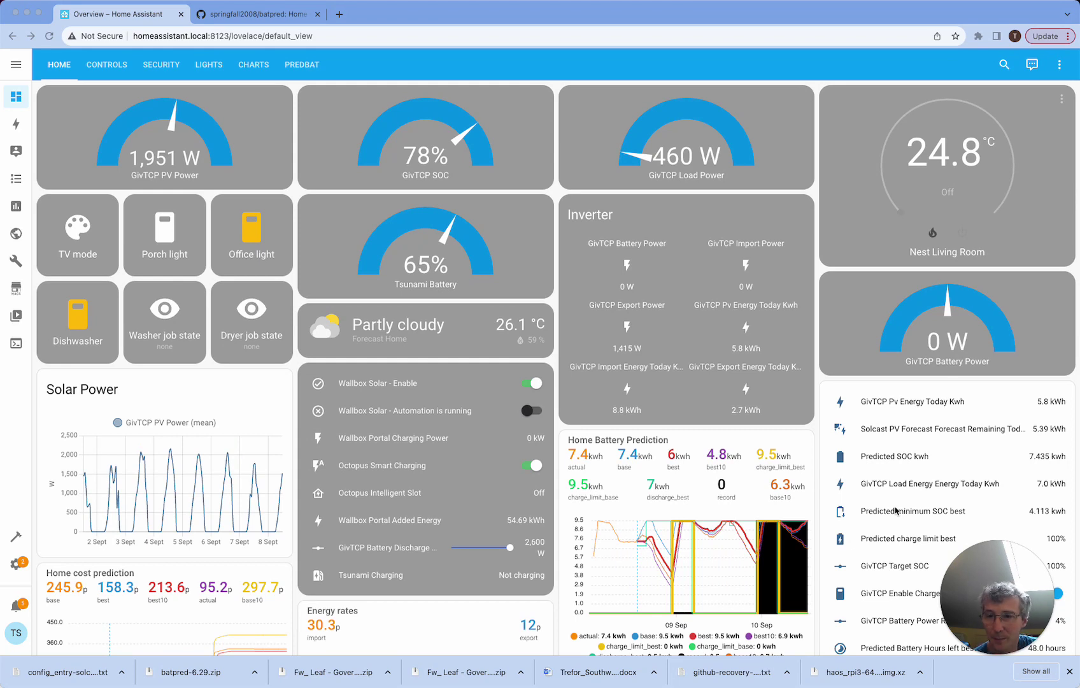
# Look at the Energy overview, go back to the main dashboard, and scroll to the Home cost chart
pyautogui.click(17, 128)
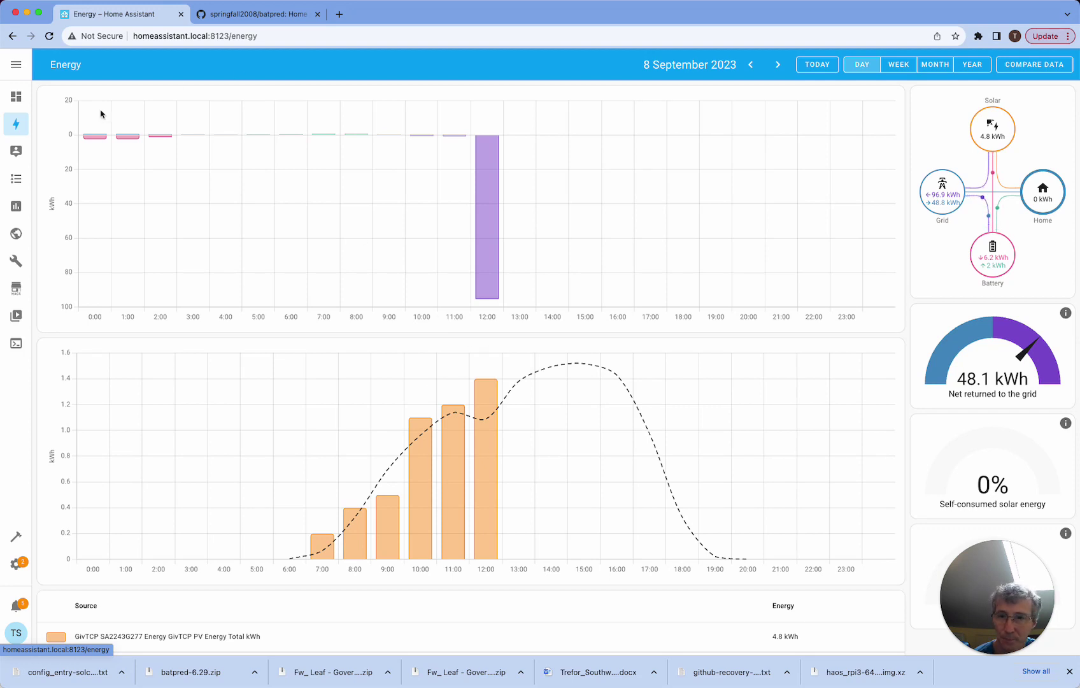
pyautogui.click(16, 108)
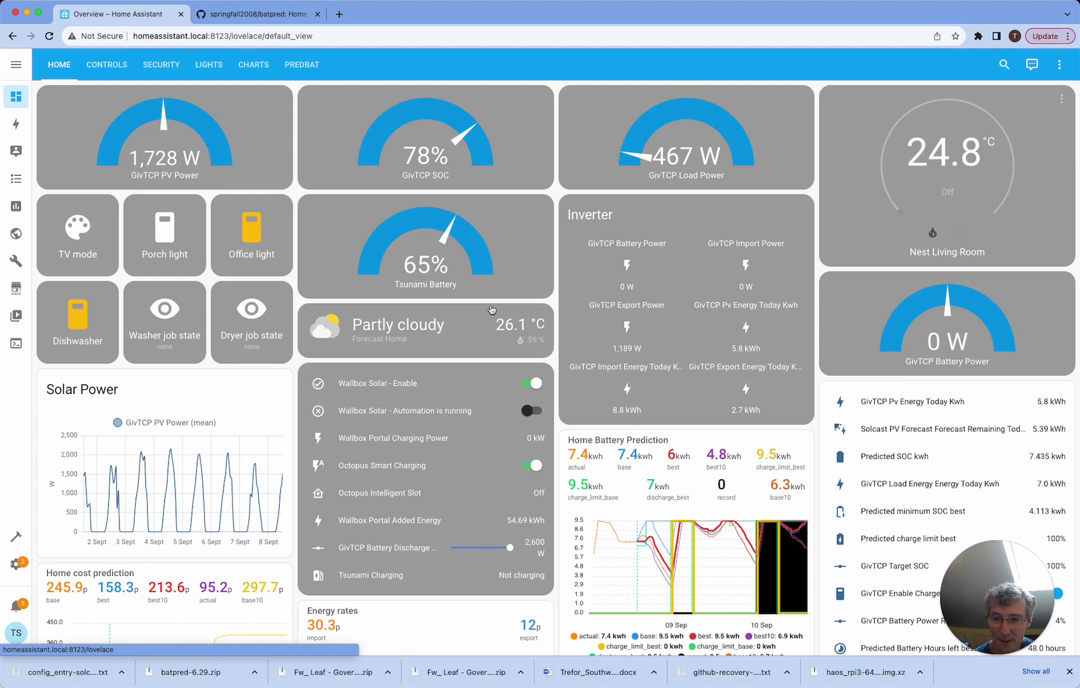
pyautogui.scroll(-3, 490, 309)
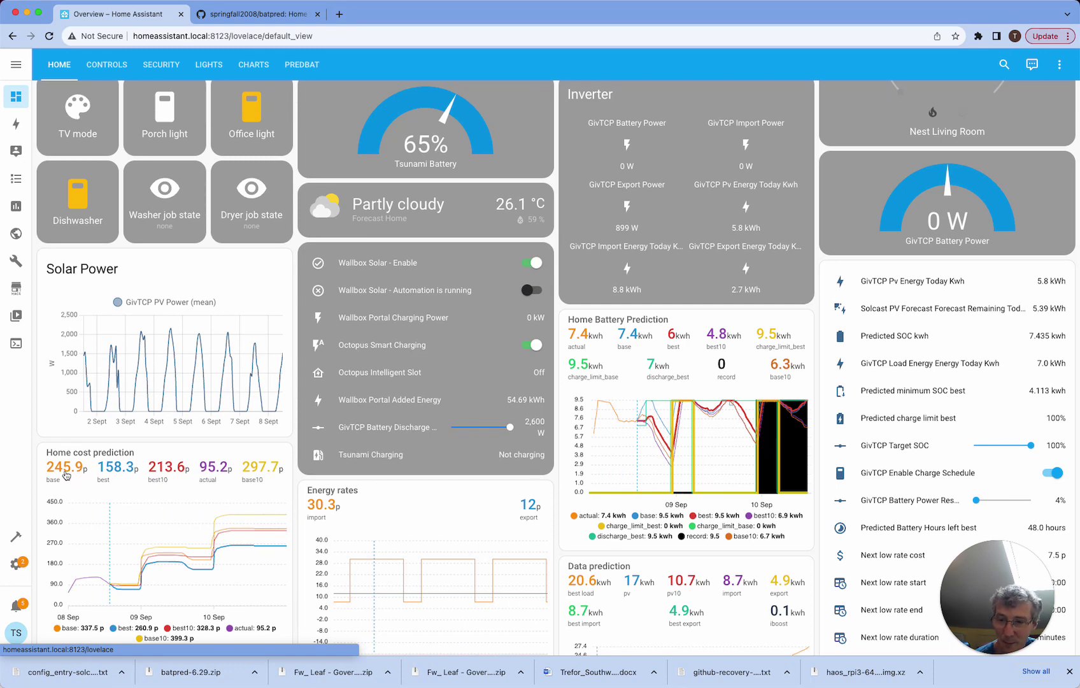
pyautogui.scroll(-1, 65, 474)
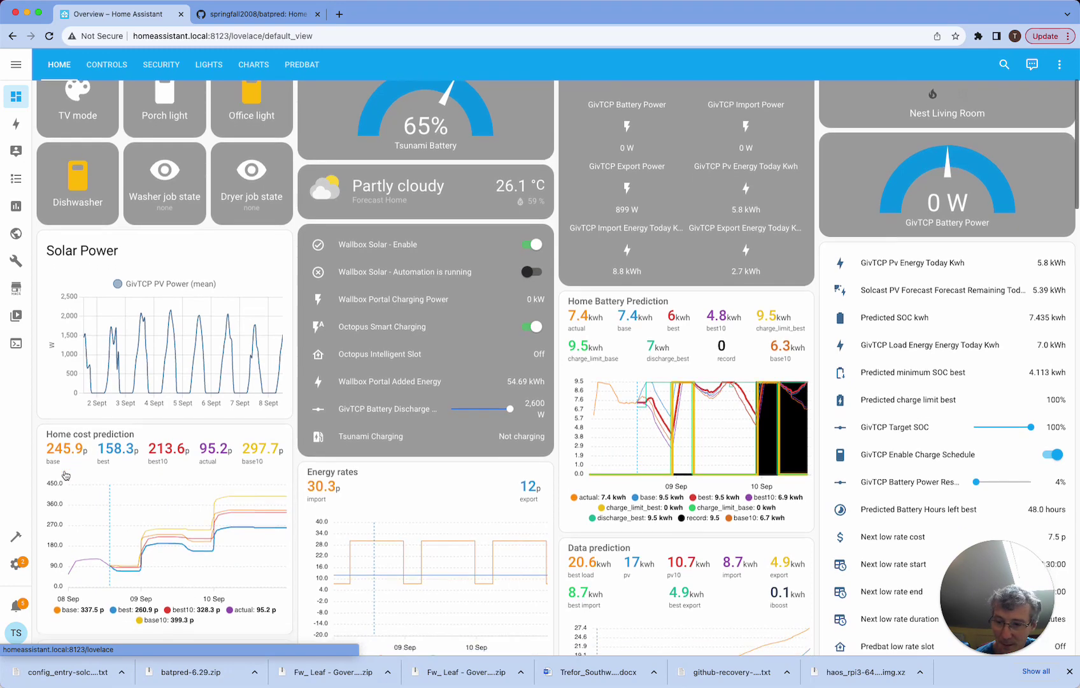
# Hide best, best10, base10 and actual, then re-show best and best10 on the Home cost chart
pyautogui.click(127, 600)
pyautogui.click(180, 599)
pyautogui.click(156, 610)
pyautogui.click(254, 606)
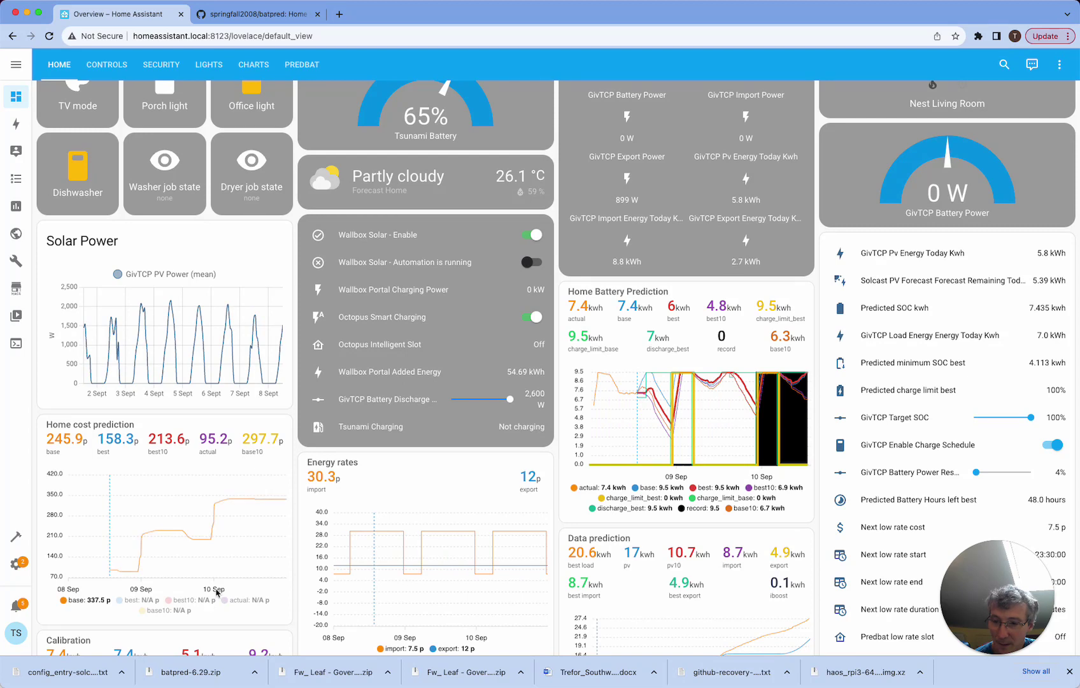
pyautogui.moveTo(151, 549)
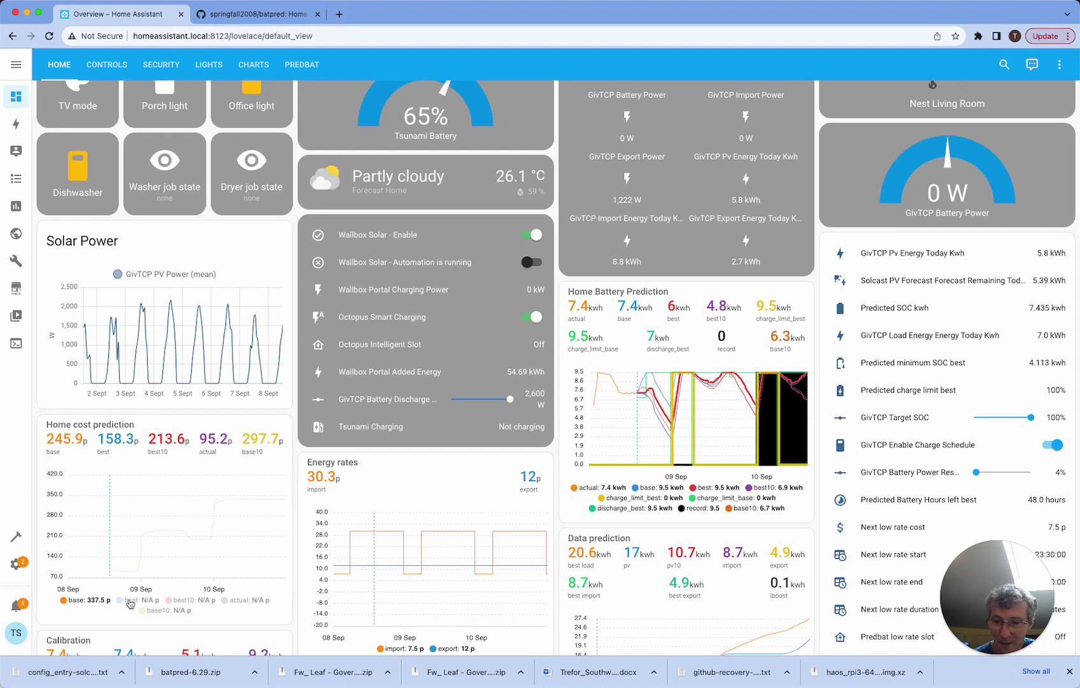
pyautogui.click(129, 603)
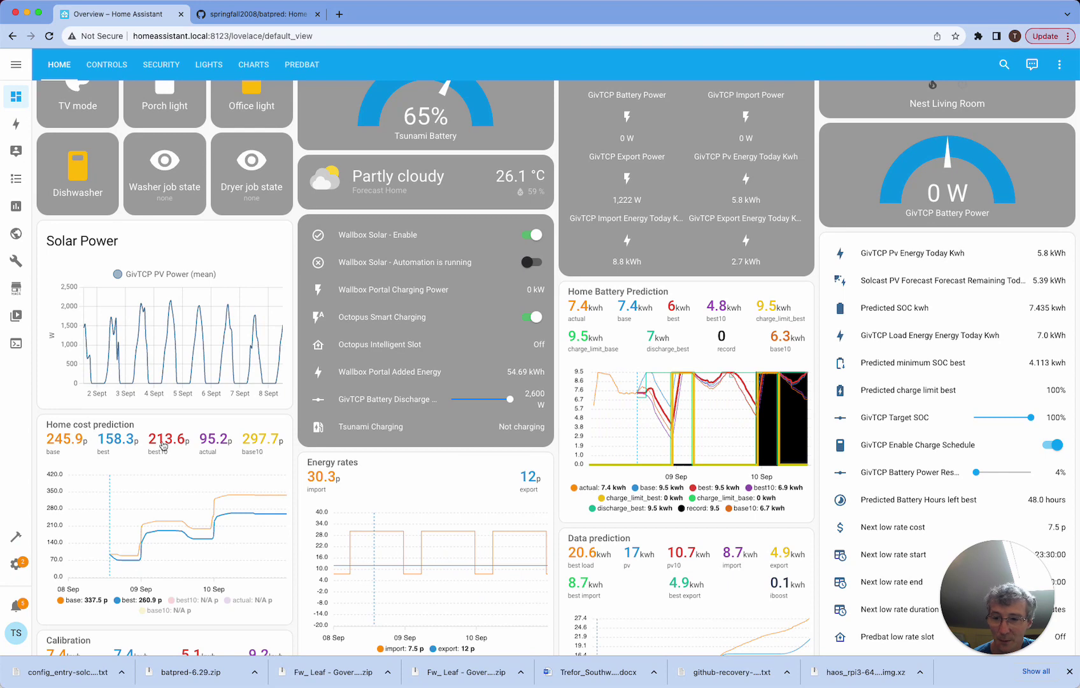
pyautogui.click(191, 604)
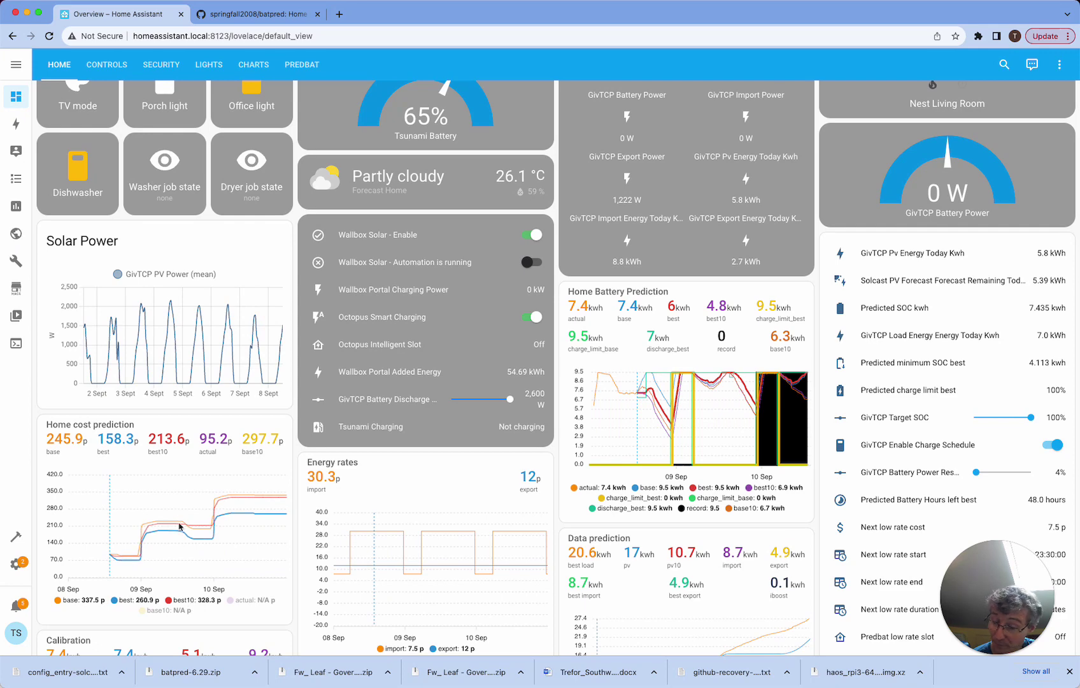
pyautogui.scroll(1, 159, 528)
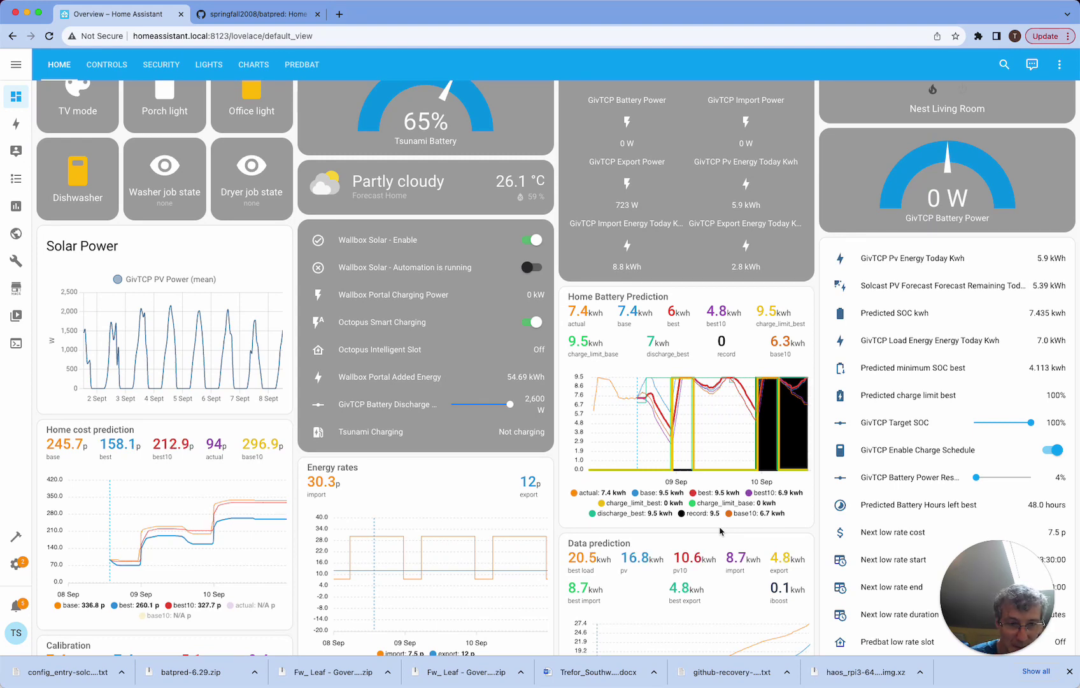
pyautogui.scroll(-3, 714, 544)
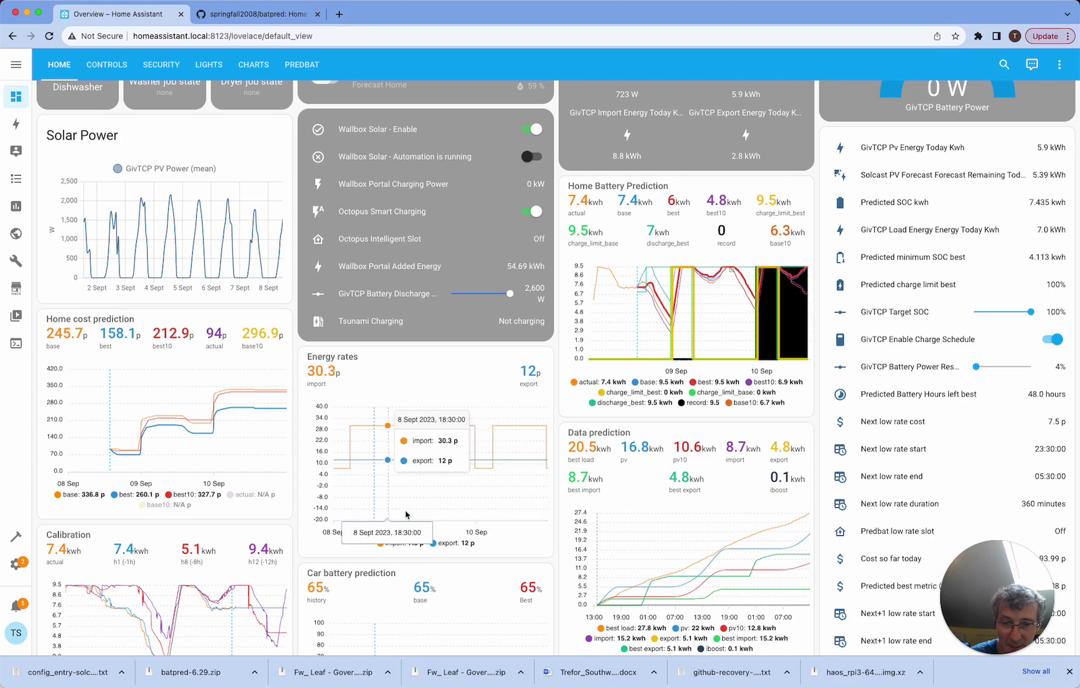
pyautogui.scroll(-2, 440, 501)
pyautogui.scroll(-10, 441, 503)
pyautogui.scroll(-7, 441, 503)
pyautogui.scroll(-9, 441, 503)
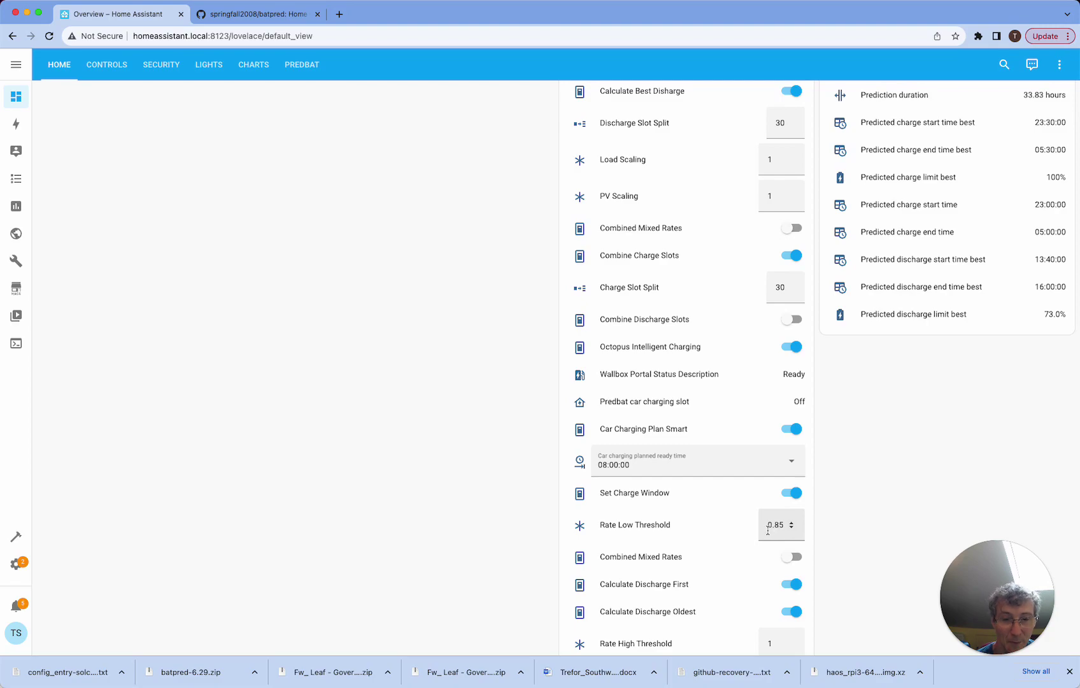
pyautogui.scroll(15, 773, 527)
pyautogui.scroll(2, 768, 530)
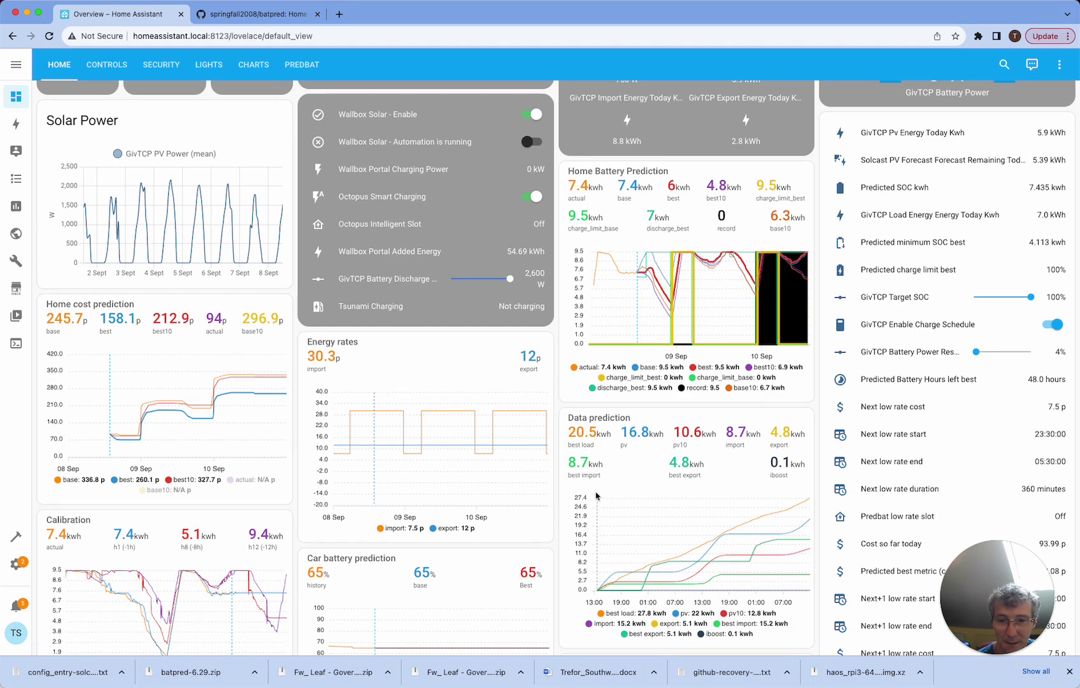
pyautogui.moveTo(446, 449)
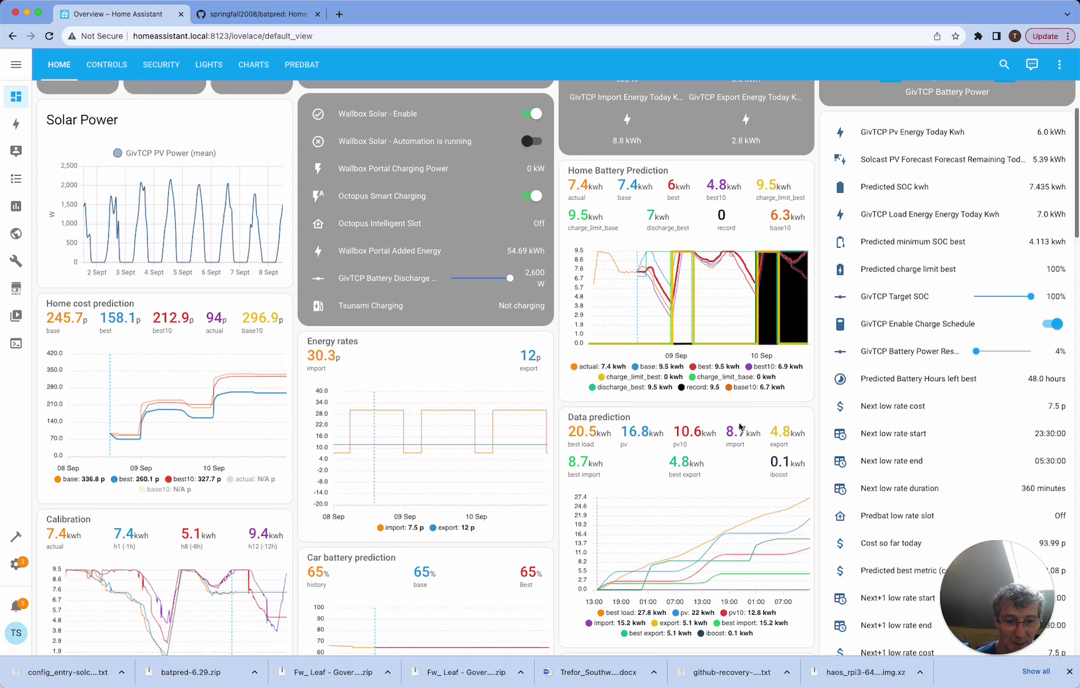
# Switch the Set Discharge Freeze Only toggle off in the Predbat Configuration card
pyautogui.scroll(-20, 739, 426)
pyautogui.scroll(-10, 739, 426)
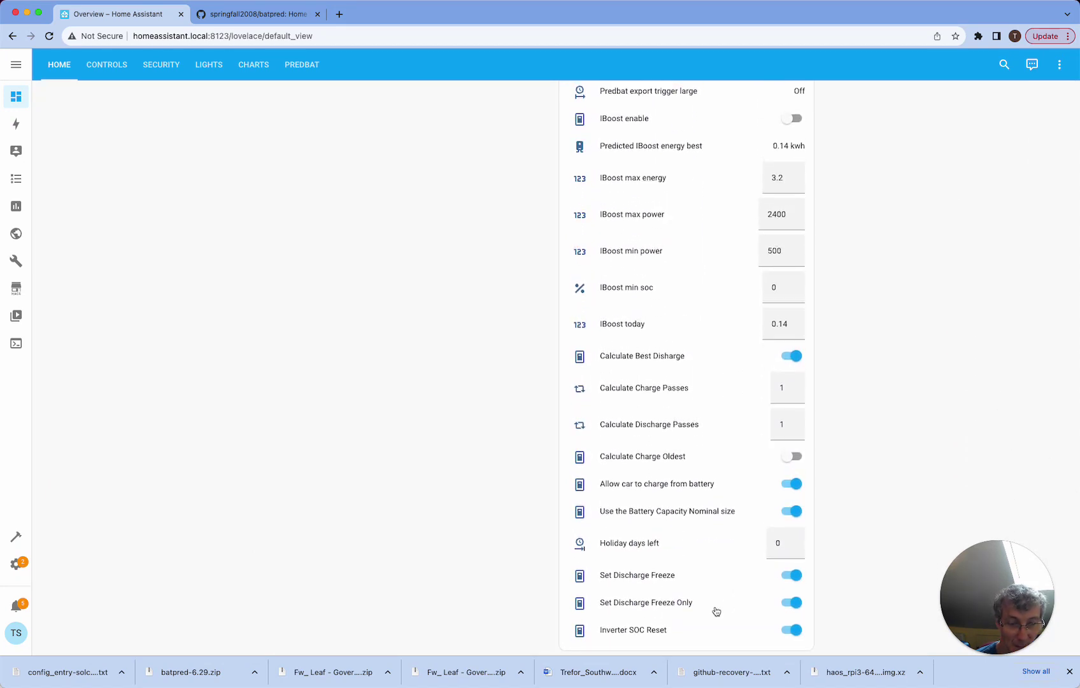
pyautogui.click(789, 602)
pyautogui.scroll(5, 697, 592)
pyautogui.scroll(15, 697, 592)
pyautogui.scroll(1, 697, 592)
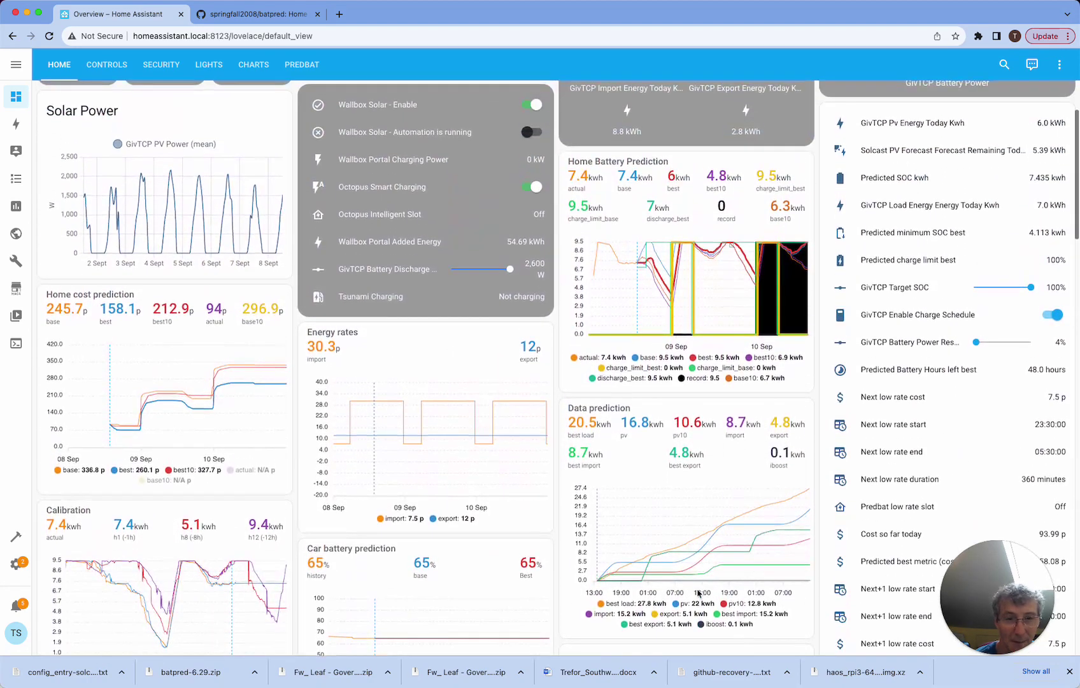
pyautogui.moveTo(709, 519)
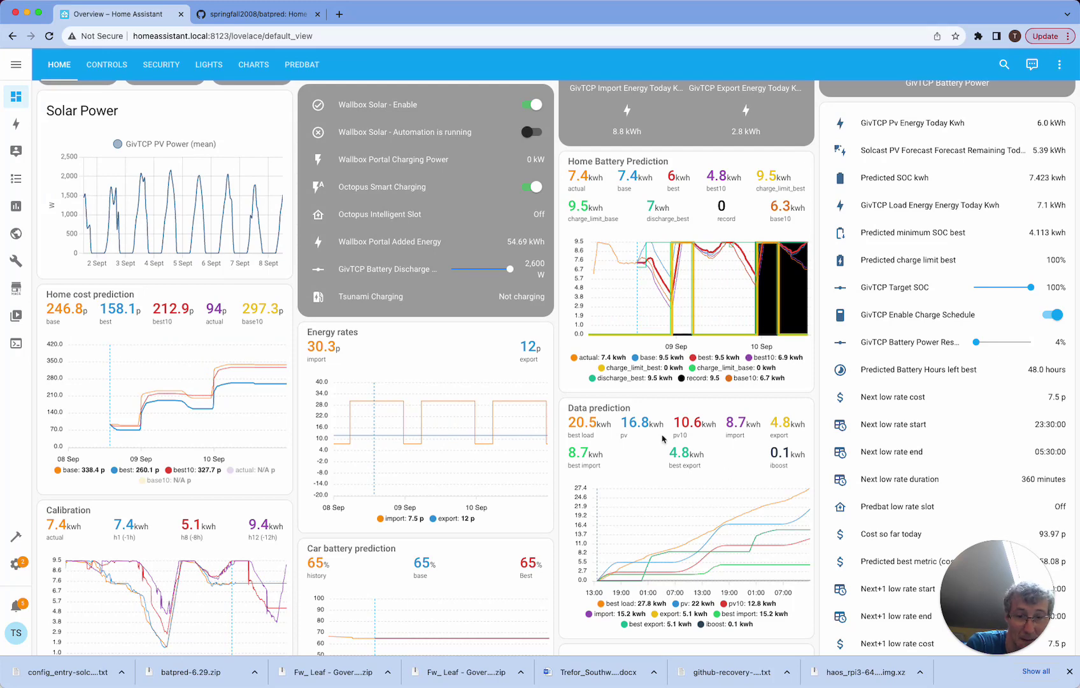
pyautogui.scroll(-1, 663, 433)
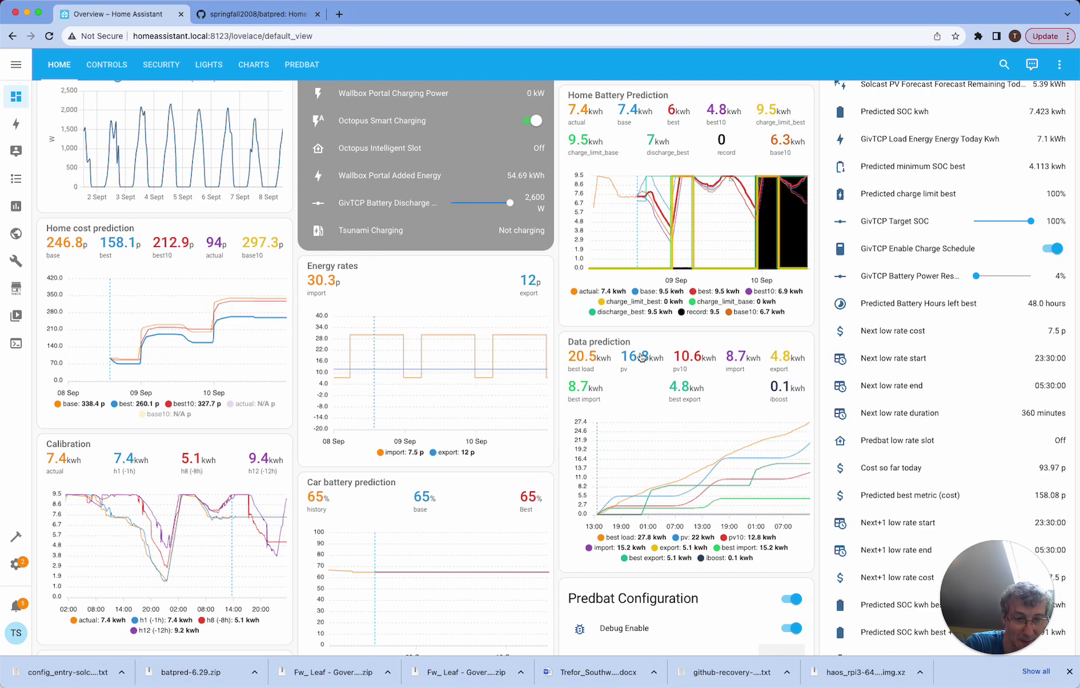
pyautogui.moveTo(759, 481)
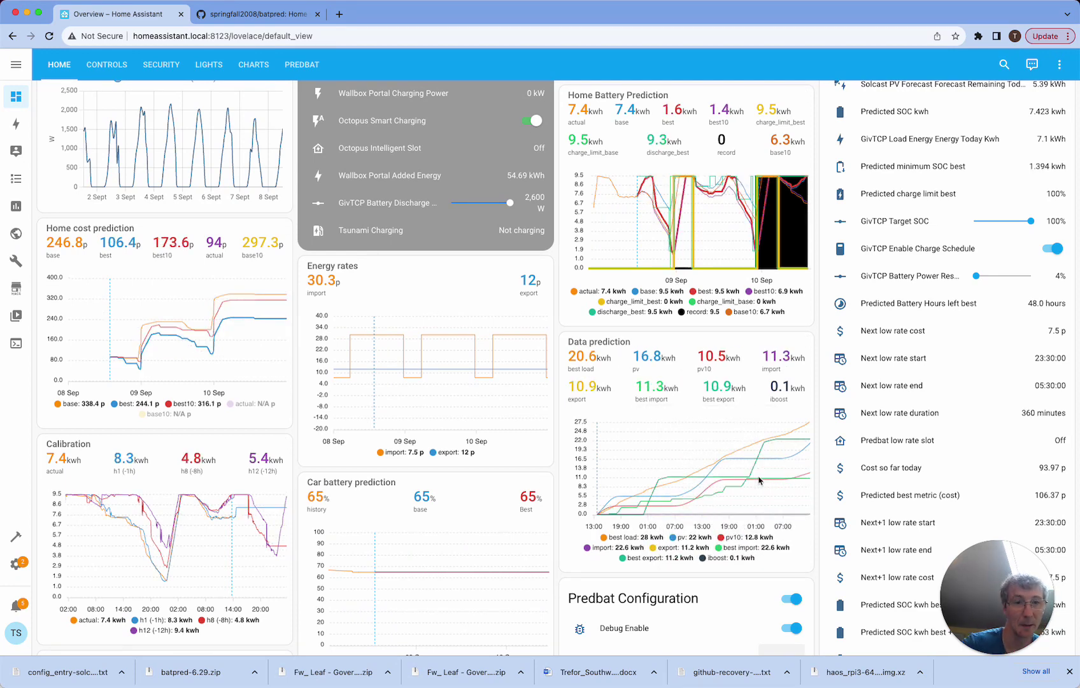
pyautogui.moveTo(684, 442)
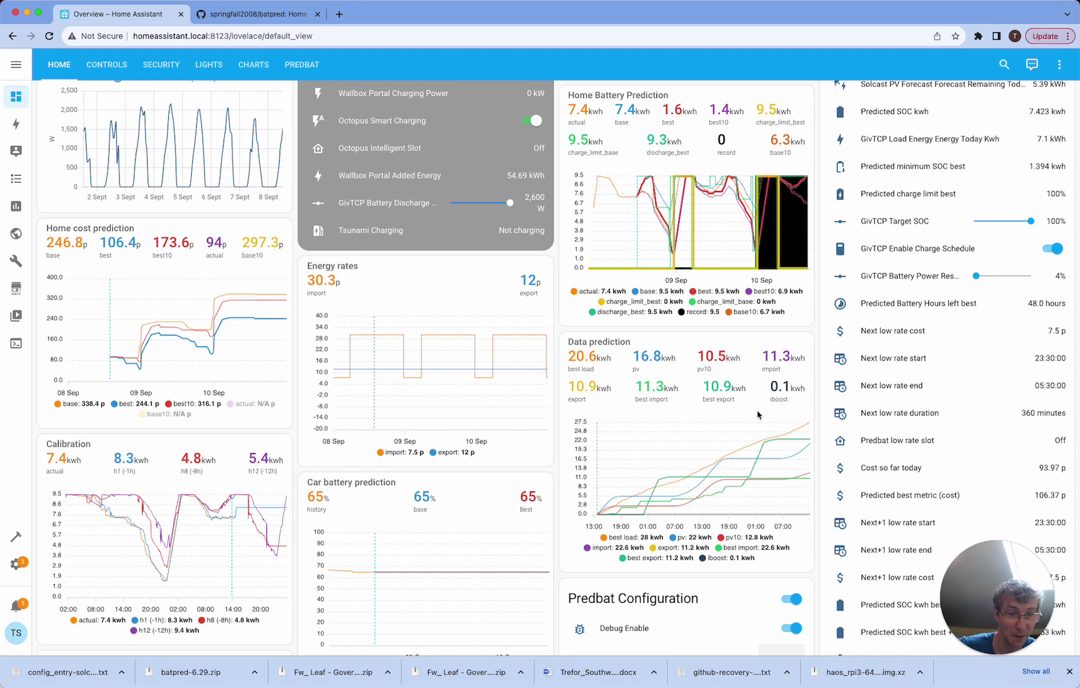
# Scroll the Predbat Configuration card down to the IBoost and Inverter SOC Reset settings
pyautogui.scroll(2, 758, 414)
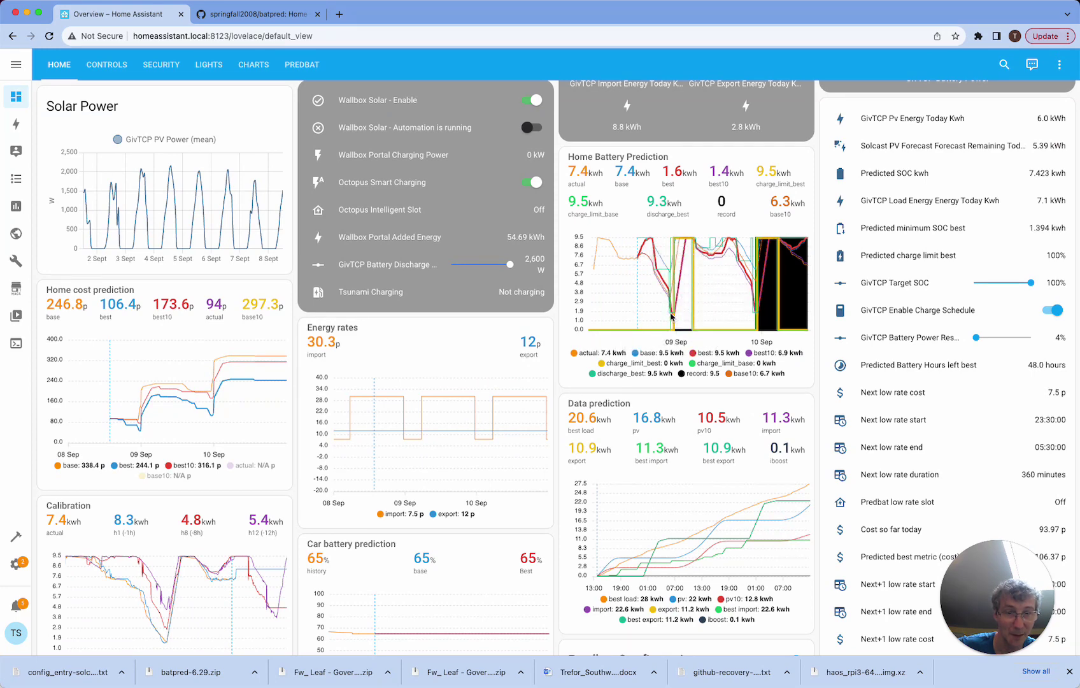
pyautogui.moveTo(671, 315)
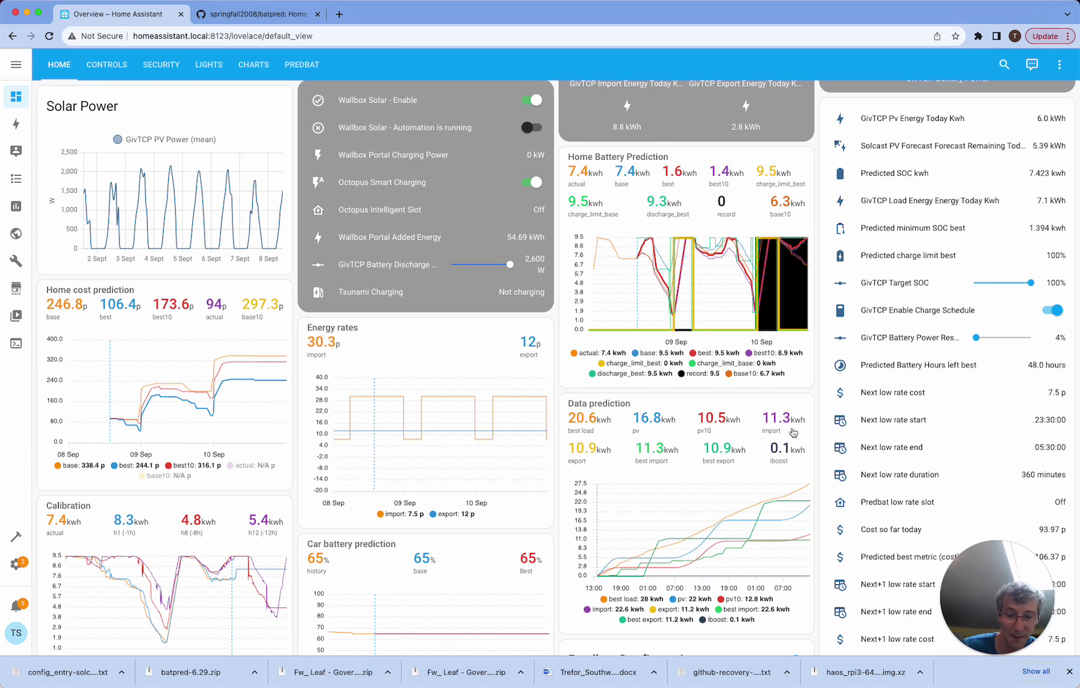
pyautogui.scroll(-10, 793, 432)
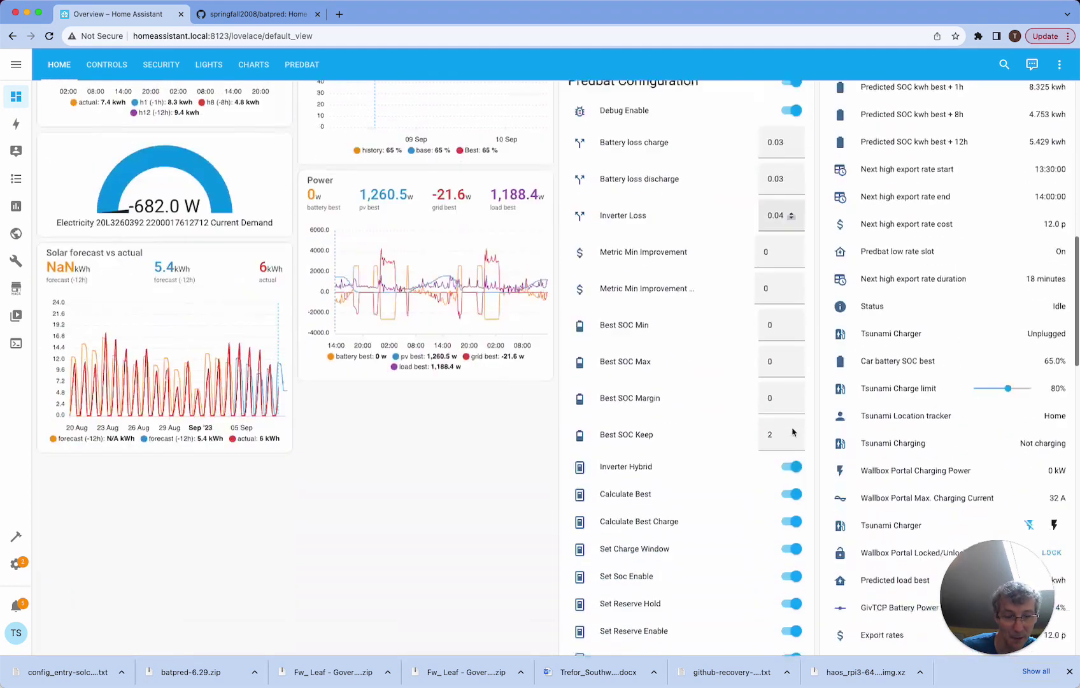
pyautogui.scroll(-9, 793, 432)
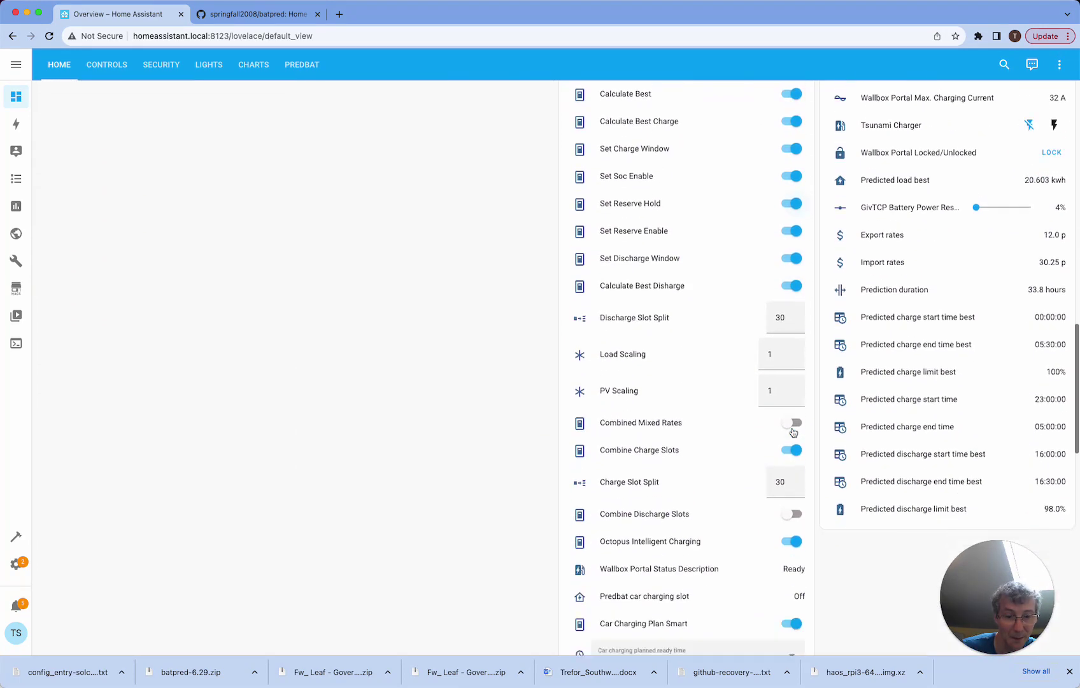
pyautogui.scroll(-9, 793, 432)
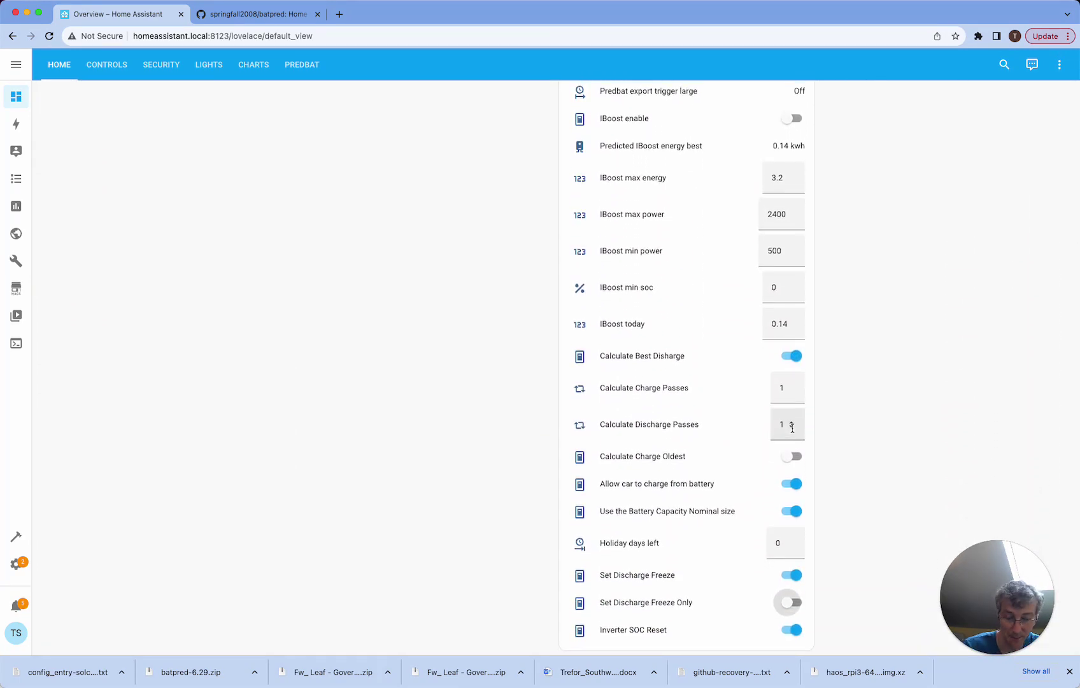
# Find 'mi' on the page and step to Best SOC Min, which reads 0
pyautogui.press('super+f')
pyautogui.write('min')
pyautogui.scroll(10, 792, 428)
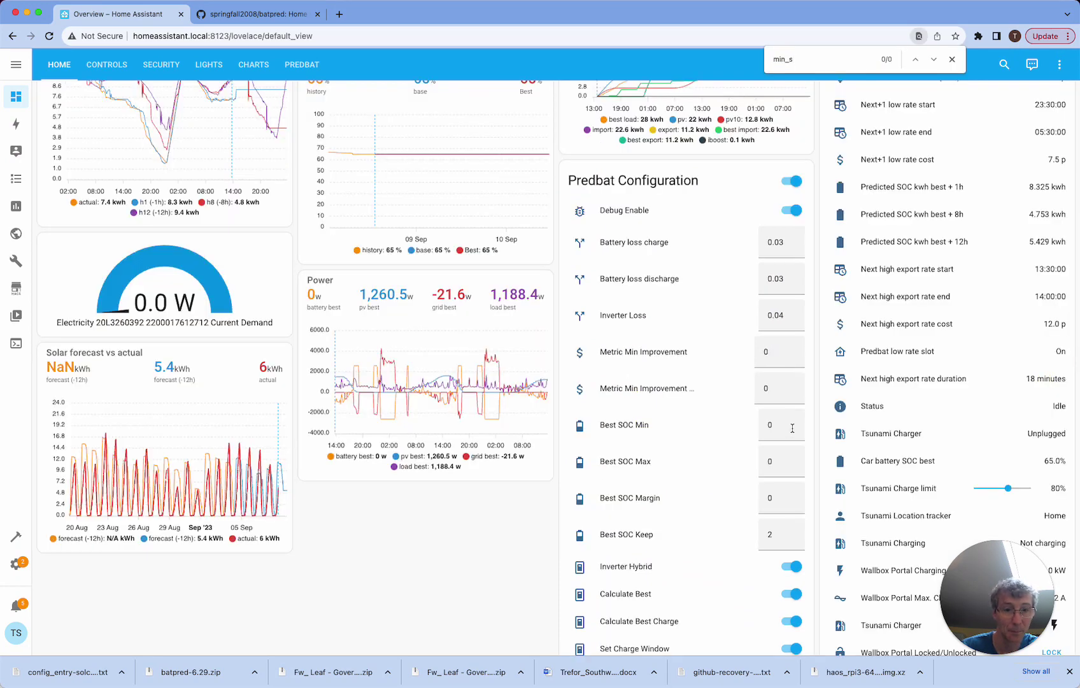
pyautogui.press('BackSpace')
pyautogui.press('Return')
pyautogui.press('Return')
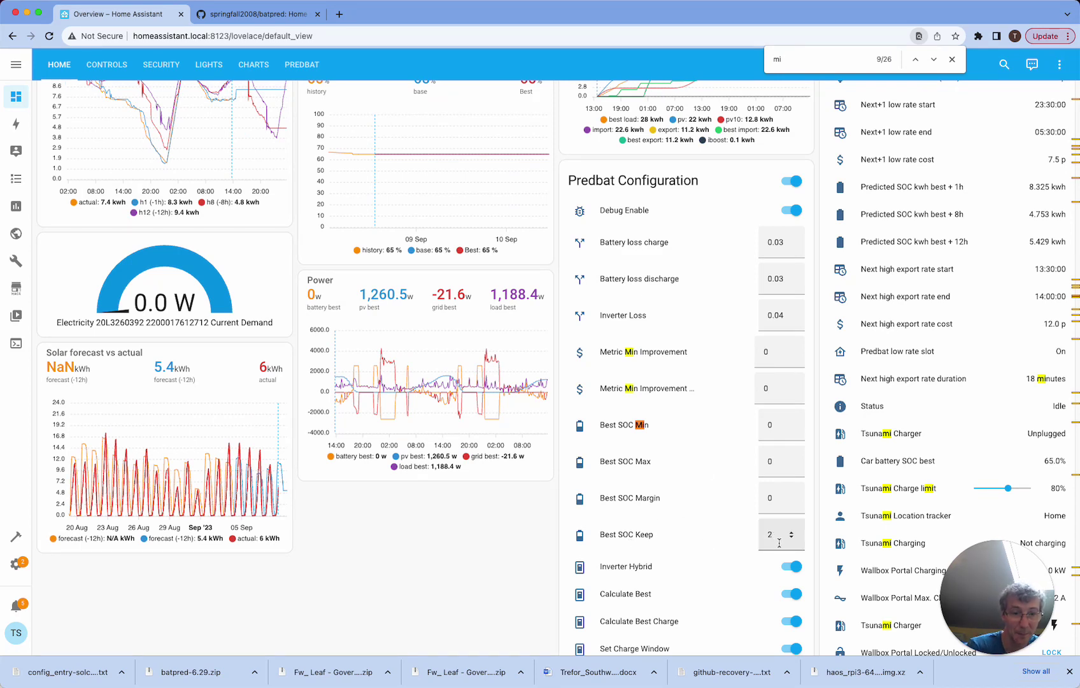
pyautogui.scroll(1, 636, 528)
# Switch the Set Discharge Freeze Only toggle back on, next to Set Discharge Freeze
pyautogui.scroll(7, 636, 527)
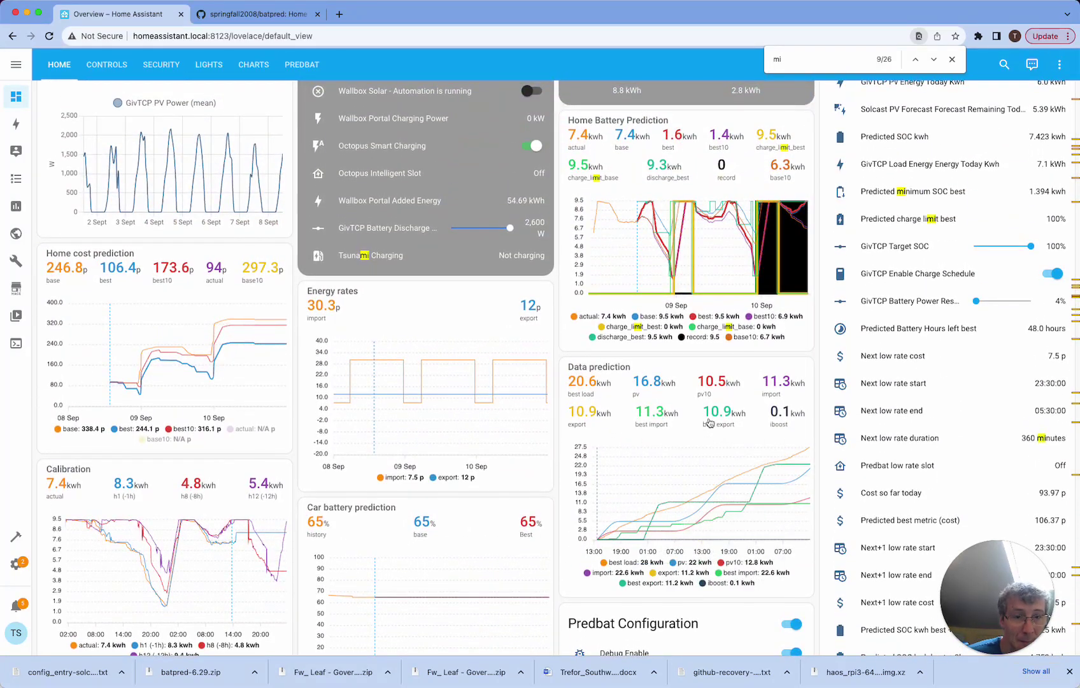
pyautogui.scroll(-15, 713, 287)
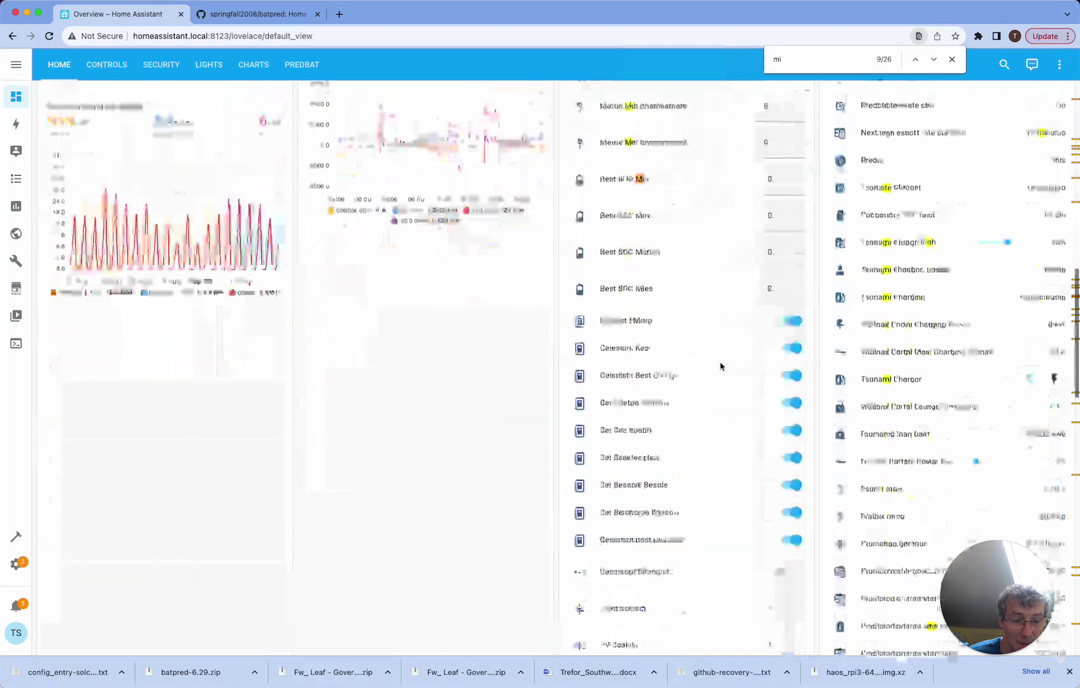
pyautogui.click(793, 602)
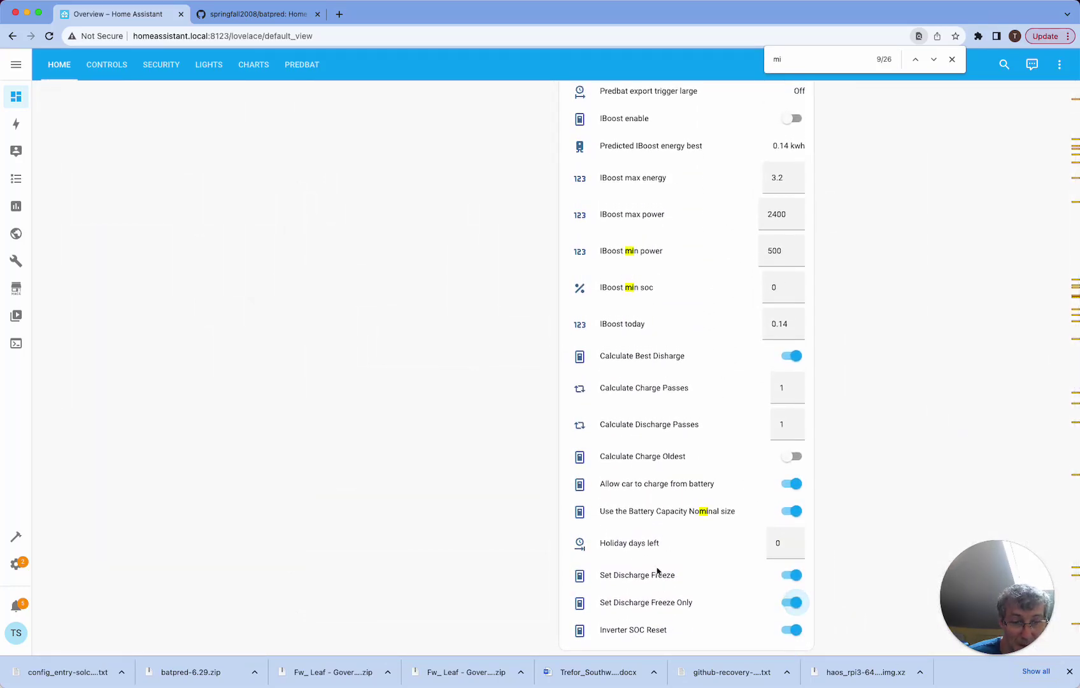
pyautogui.scroll(20, 645, 567)
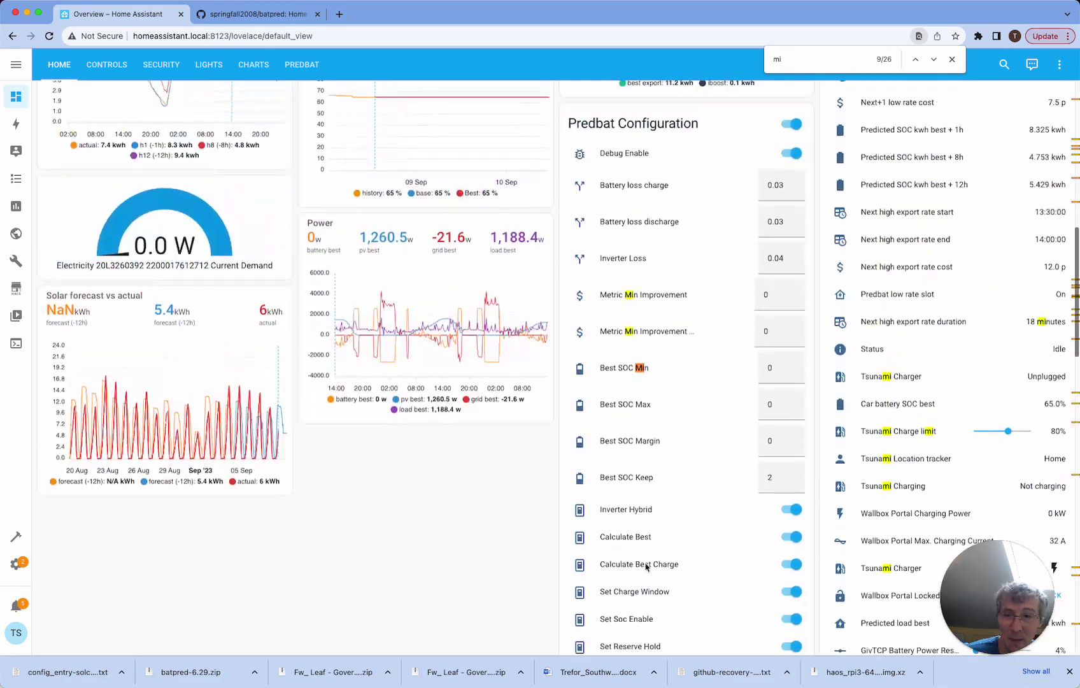
pyautogui.scroll(3, 645, 566)
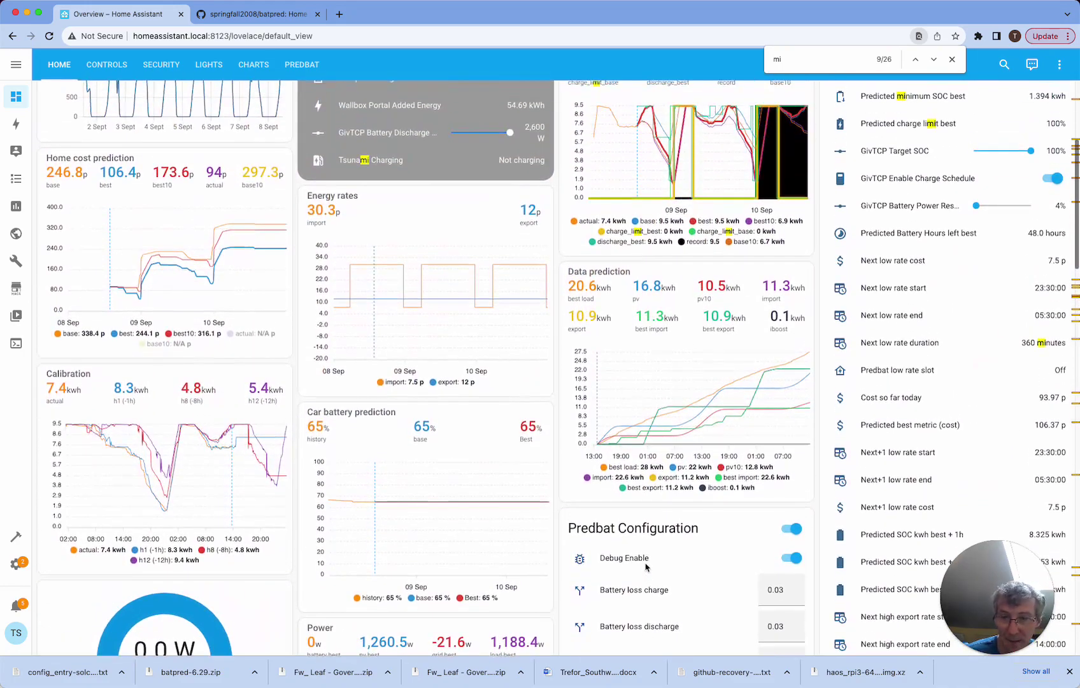
pyautogui.scroll(1, 671, 522)
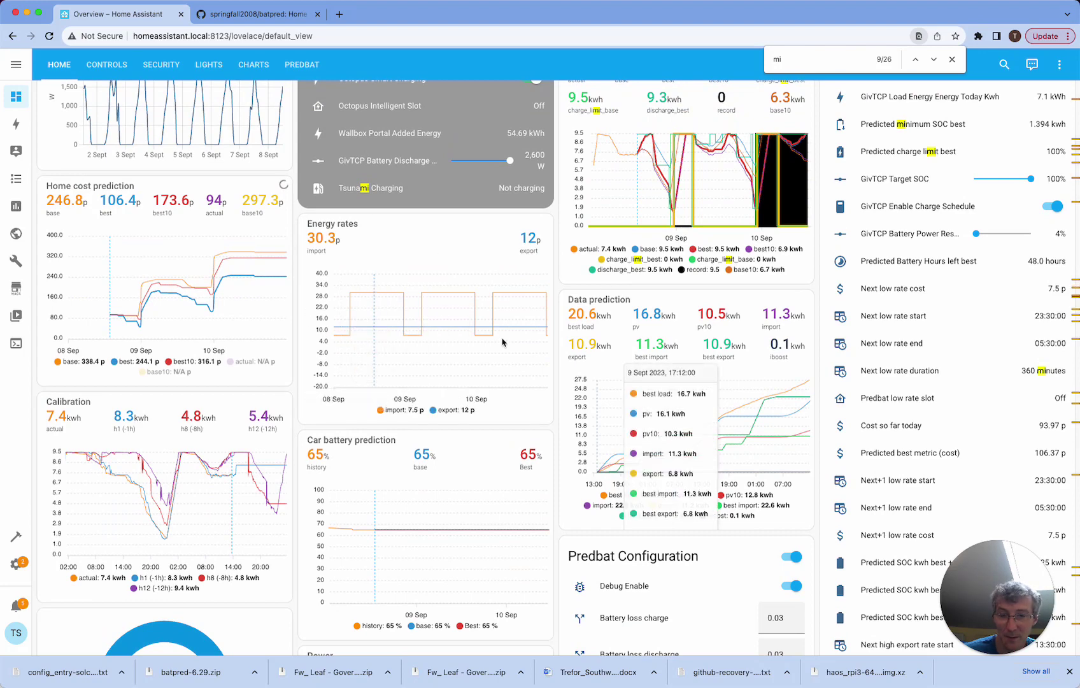
pyautogui.moveTo(589, 393)
pyautogui.moveTo(551, 384)
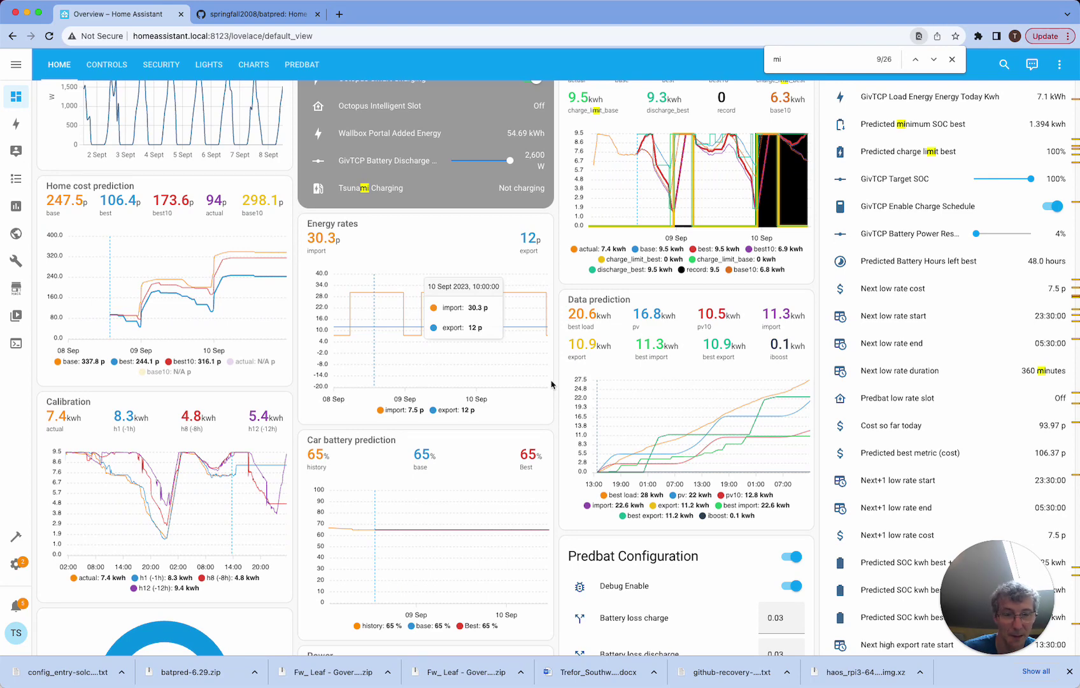
pyautogui.scroll(2, 694, 316)
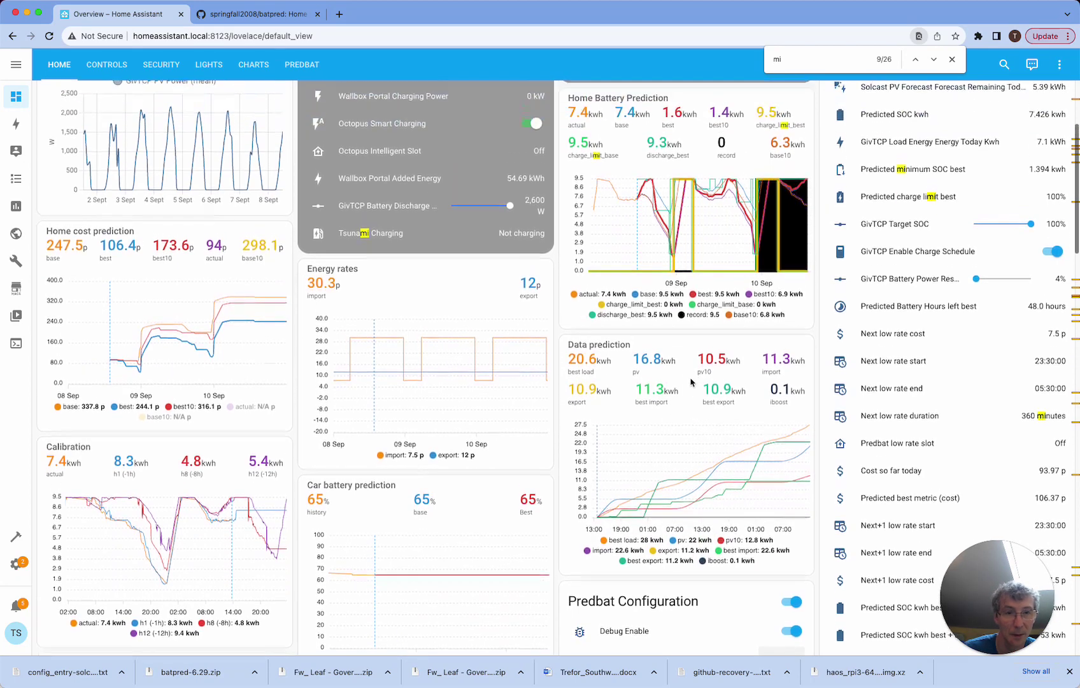
pyautogui.scroll(-4, 692, 381)
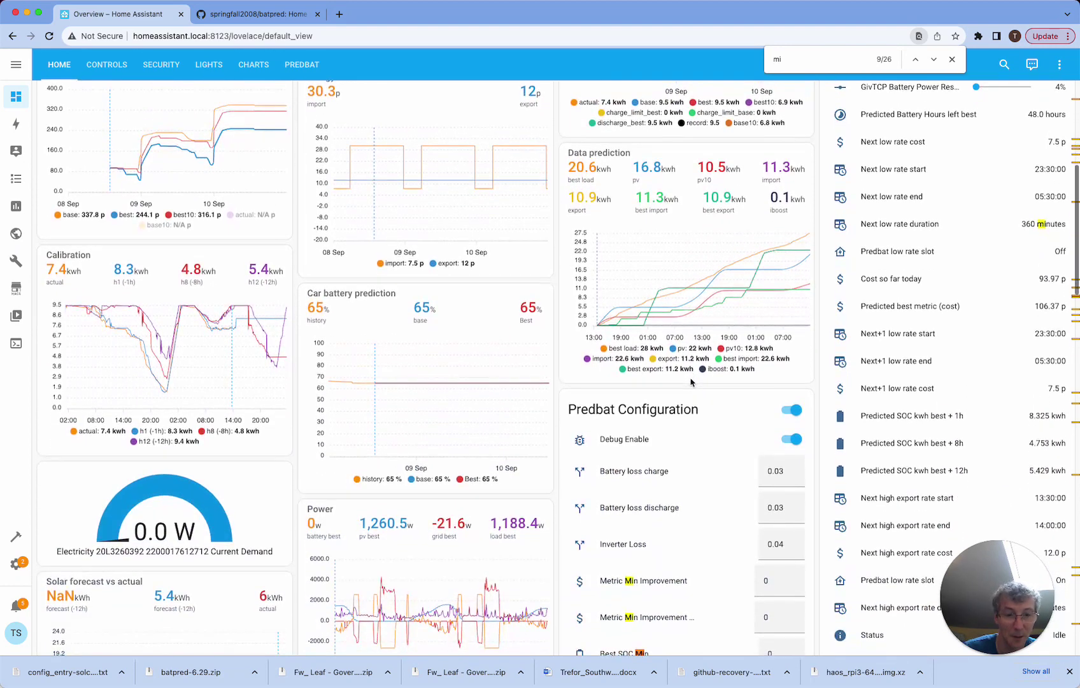
pyautogui.scroll(-2, 776, 507)
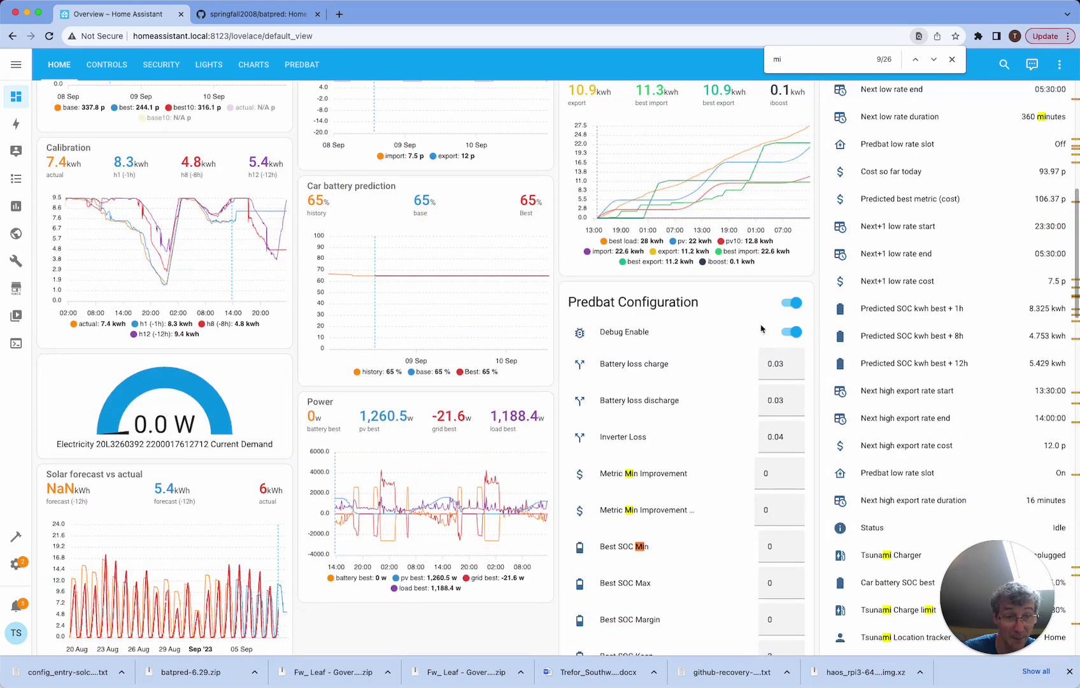
pyautogui.scroll(-1, 775, 375)
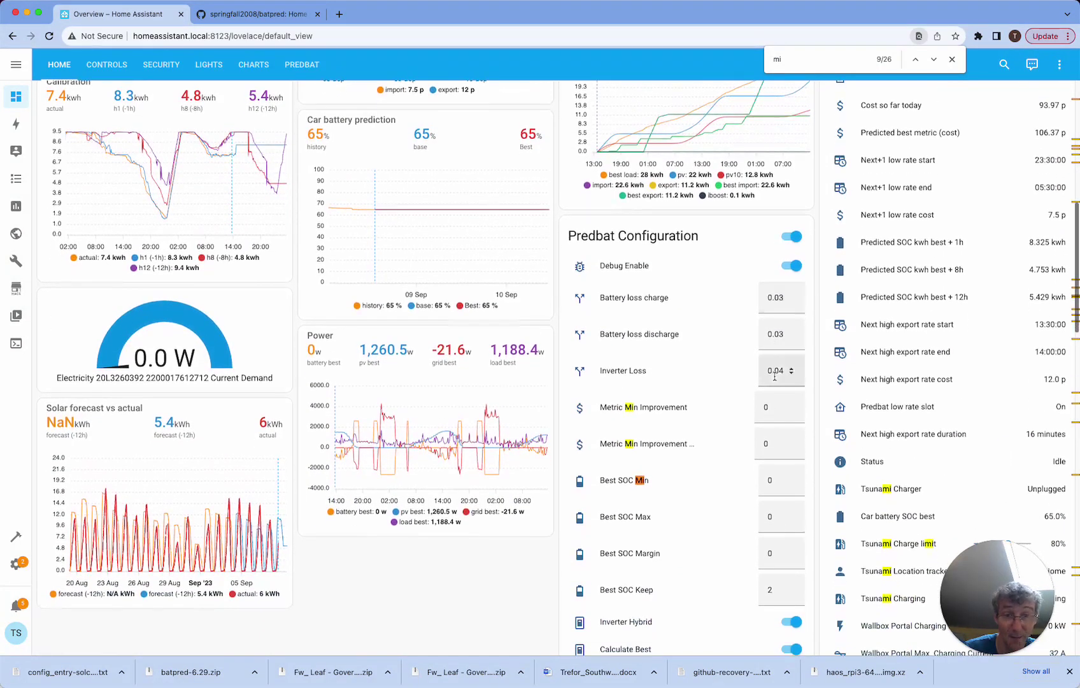
pyautogui.scroll(-2, 774, 376)
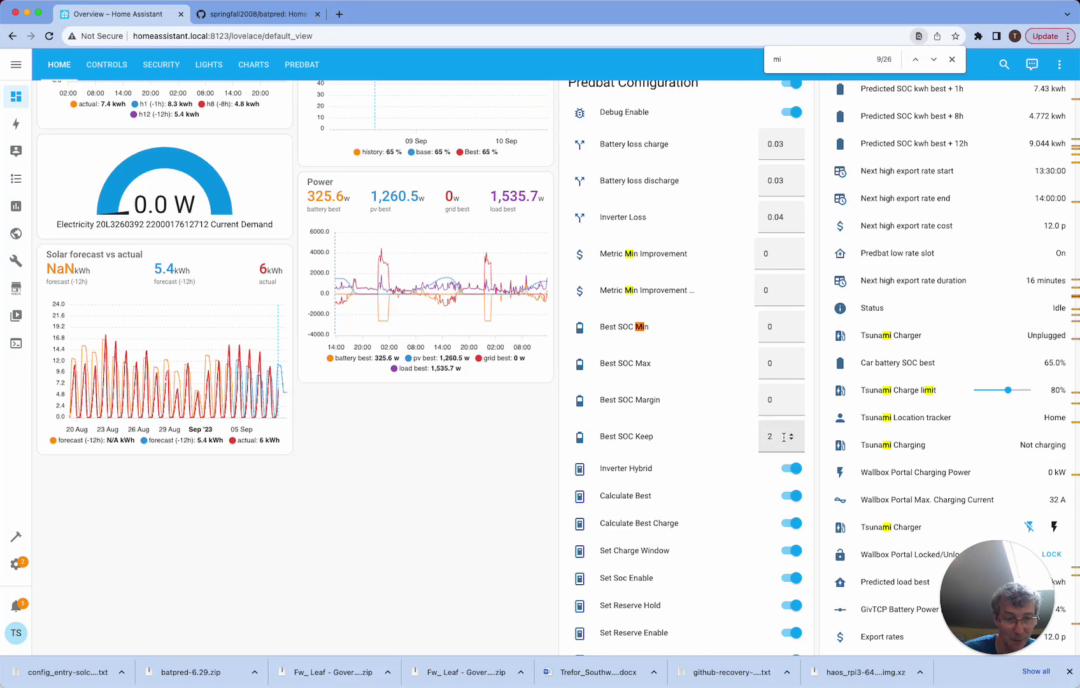
pyautogui.scroll(-3, 761, 436)
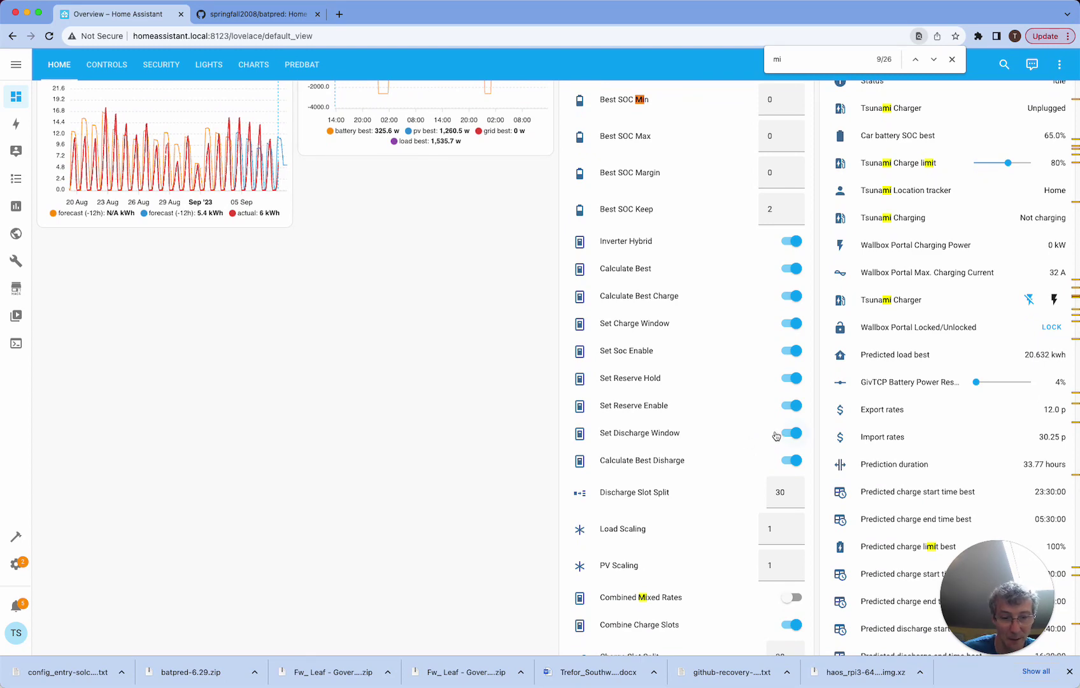
pyautogui.scroll(-5, 752, 428)
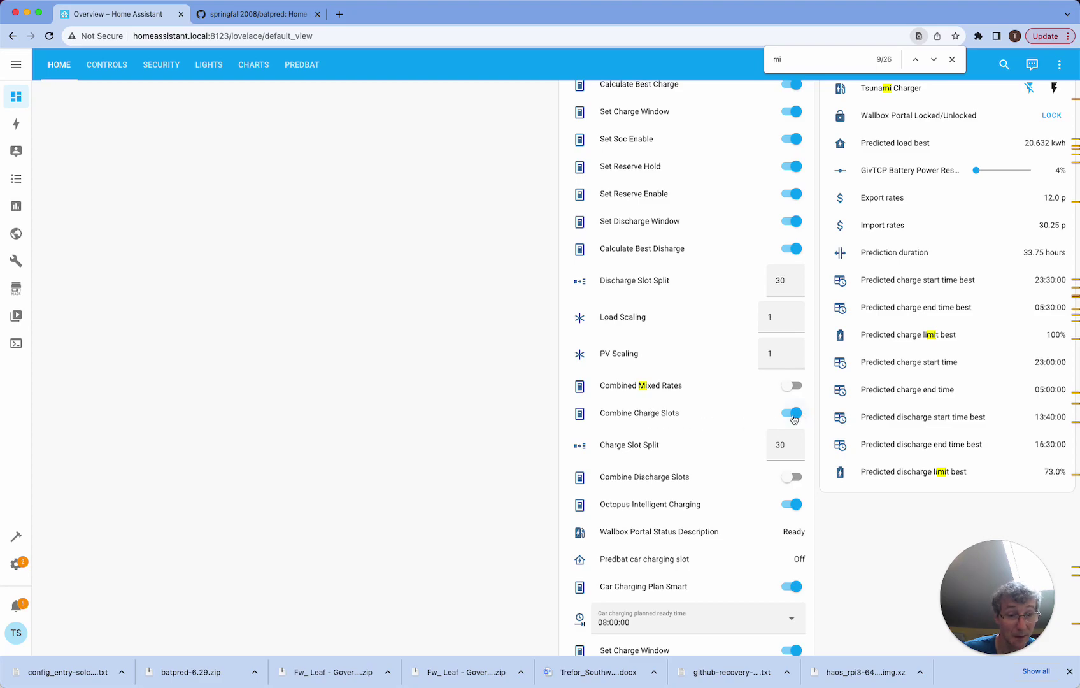
# Turn off the Combine Charge Slots toggle in the Predbat Configuration card
pyautogui.scroll(15, 793, 418)
pyautogui.scroll(-3, 788, 420)
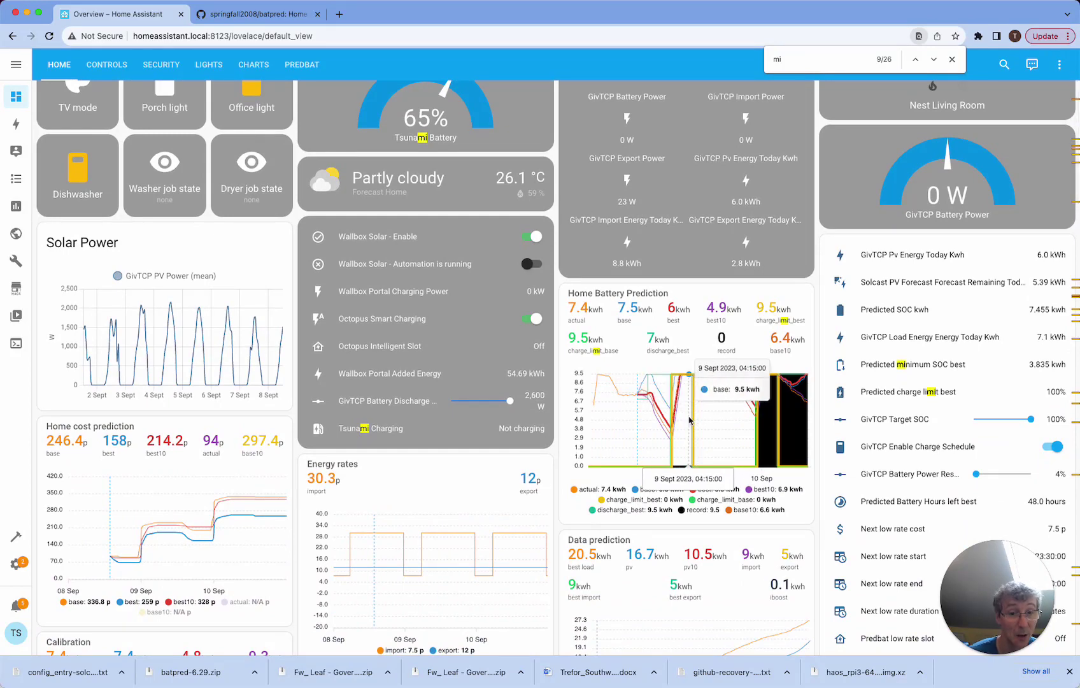
pyautogui.scroll(-10, 714, 422)
pyautogui.scroll(-7, 747, 438)
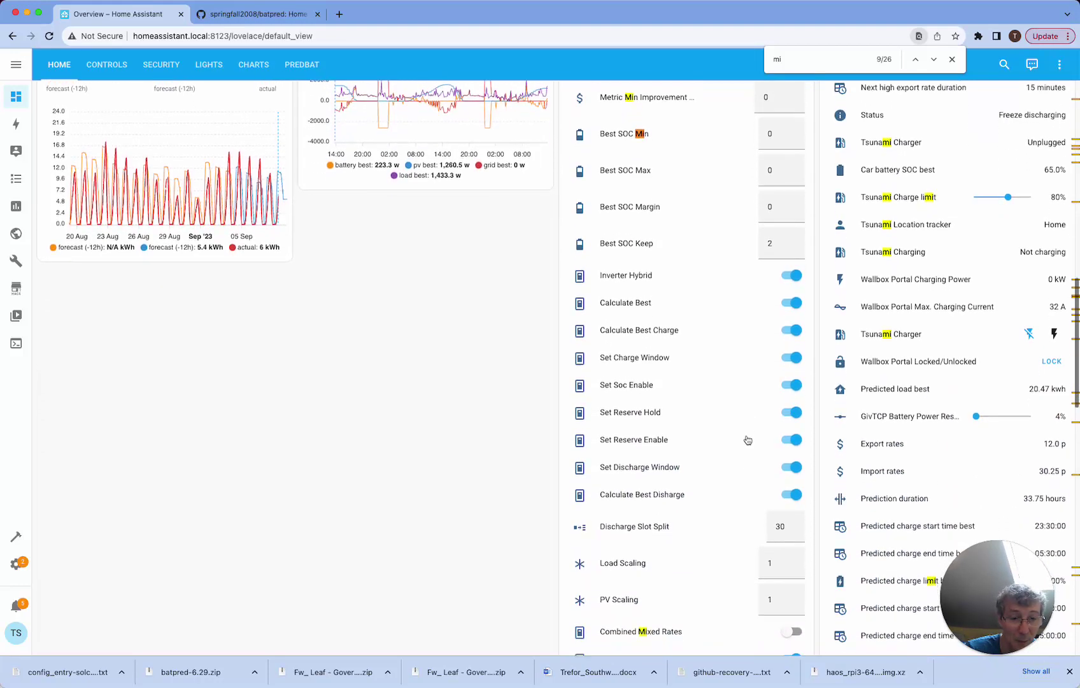
pyautogui.scroll(-1, 748, 438)
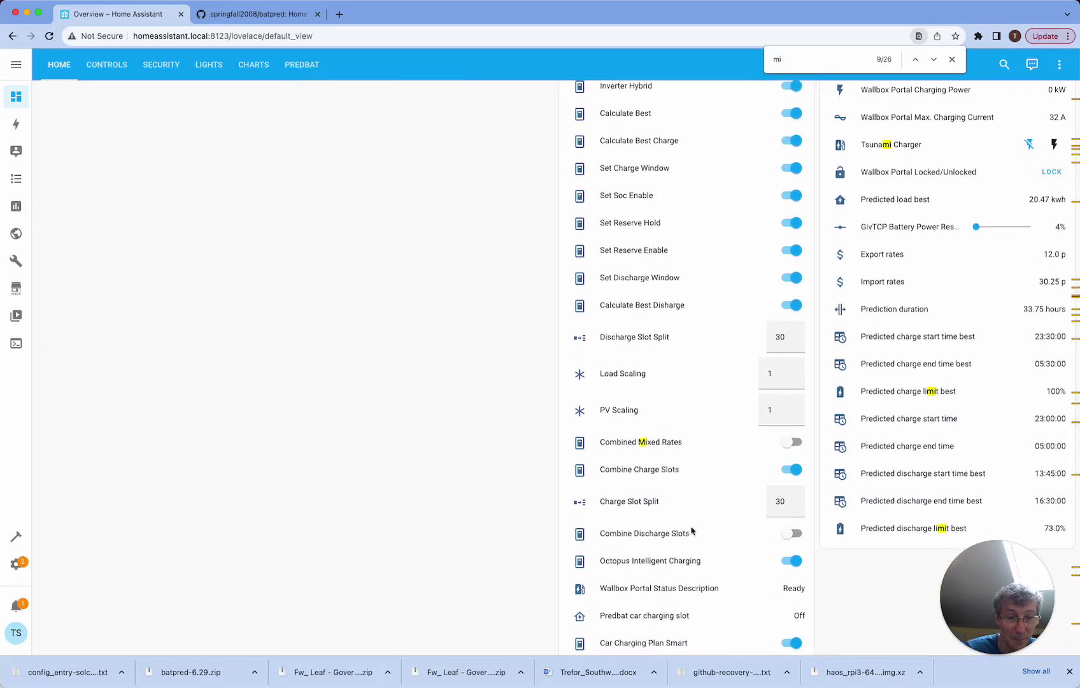
pyautogui.scroll(-1, 700, 526)
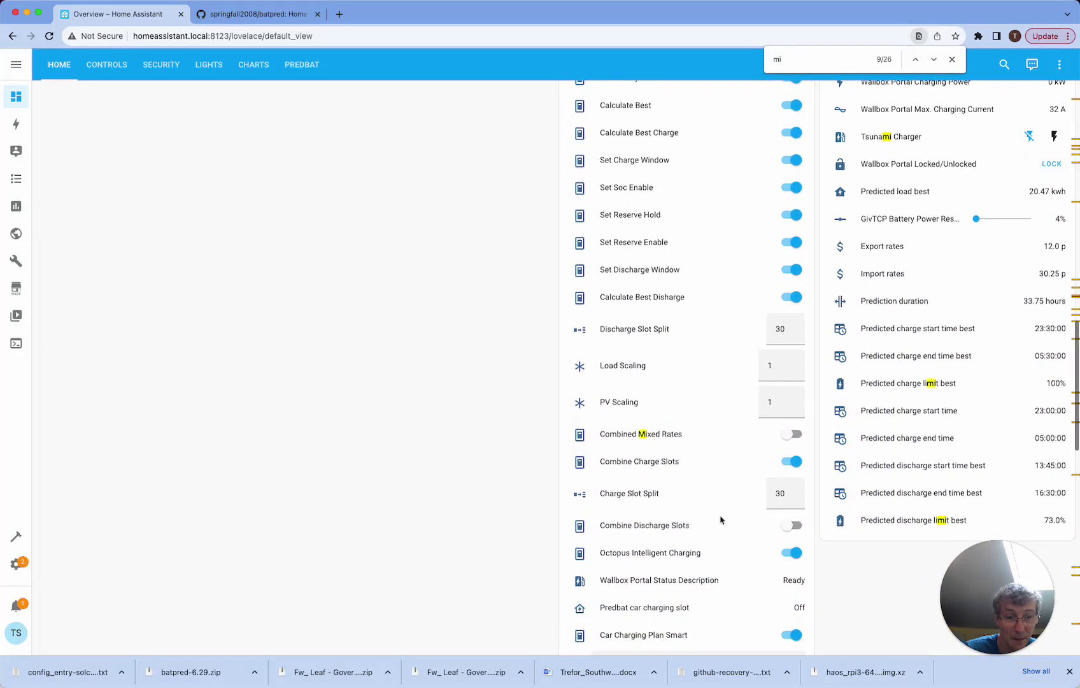
pyautogui.click(790, 467)
pyautogui.scroll(15, 647, 494)
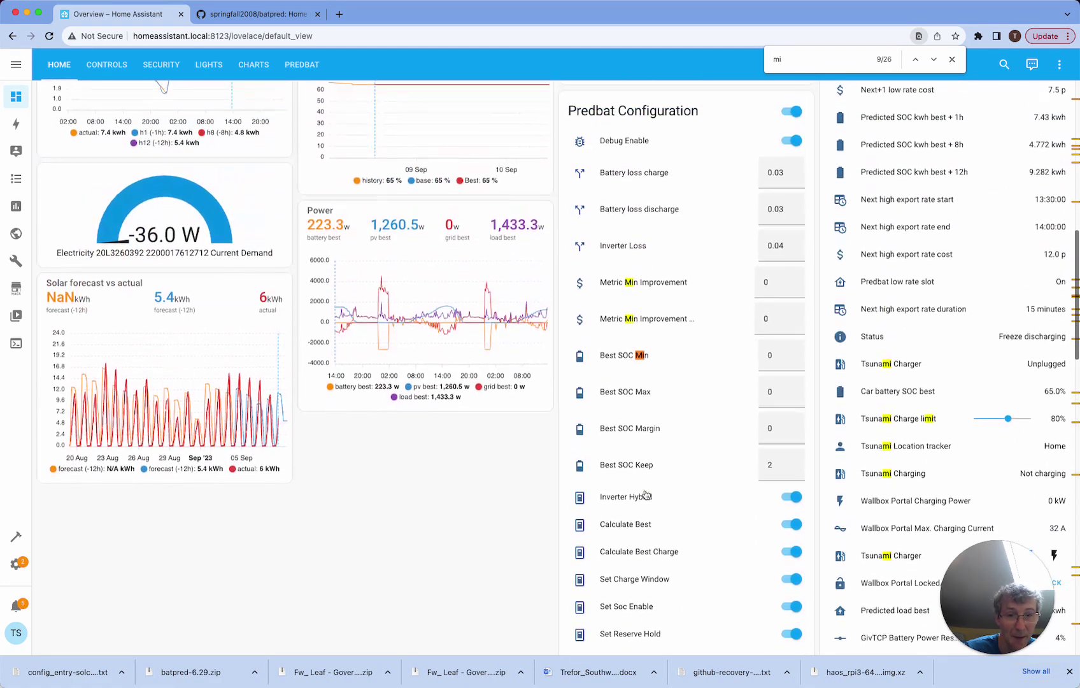
pyautogui.scroll(20, 645, 494)
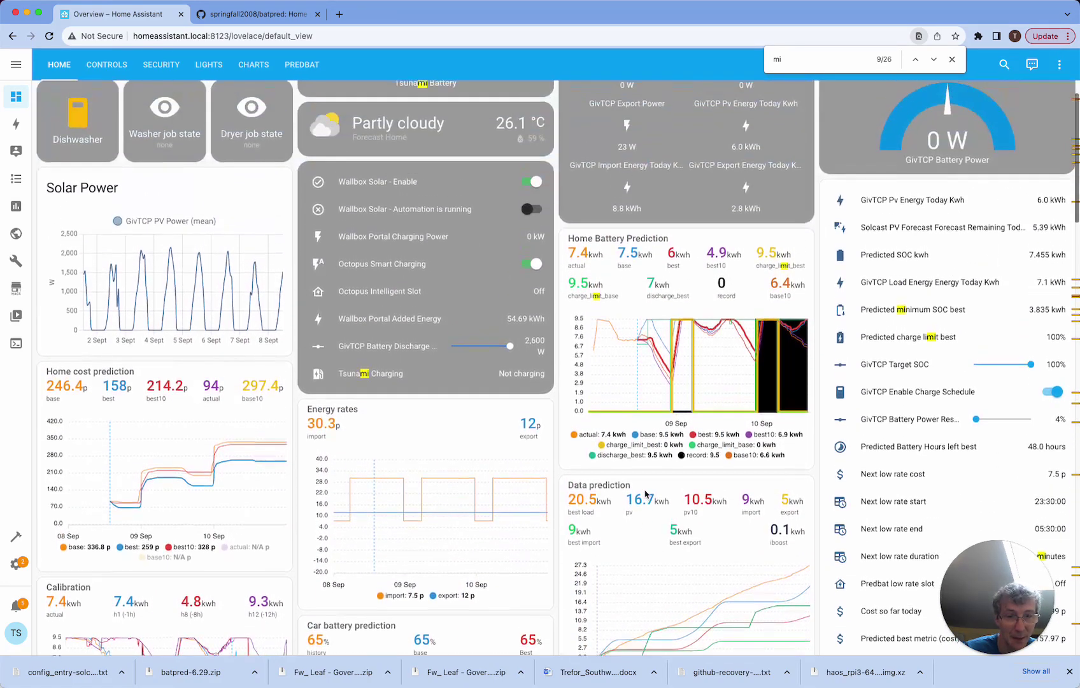
# Wait for Predbat to replan until the next low-rate slot shows 23:30–00:00
pyautogui.scroll(1, 645, 494)
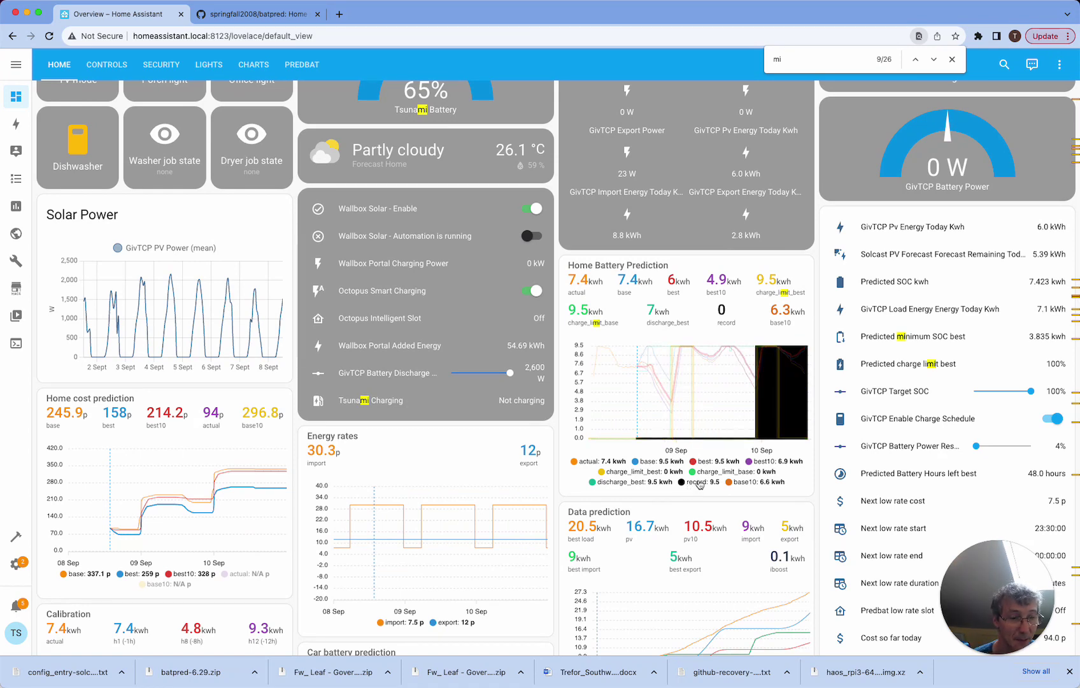
# Find 'status' on the page to reach the Predbat Status row reading Freeze discharging
pyautogui.scroll(-4, 845, 554)
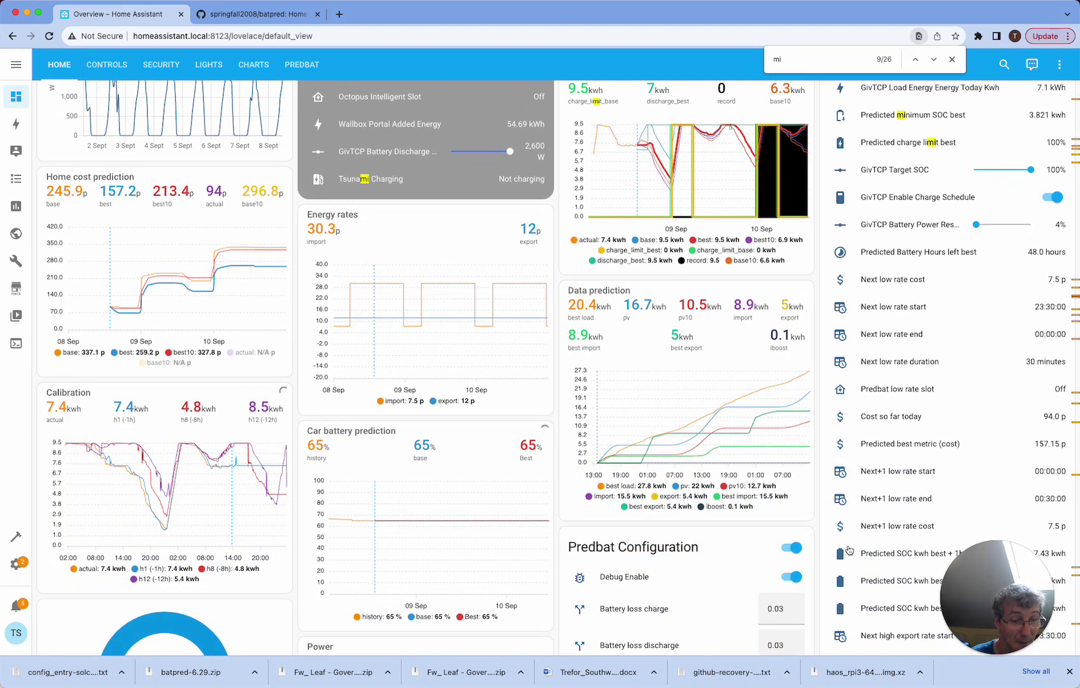
pyautogui.scroll(-10, 892, 535)
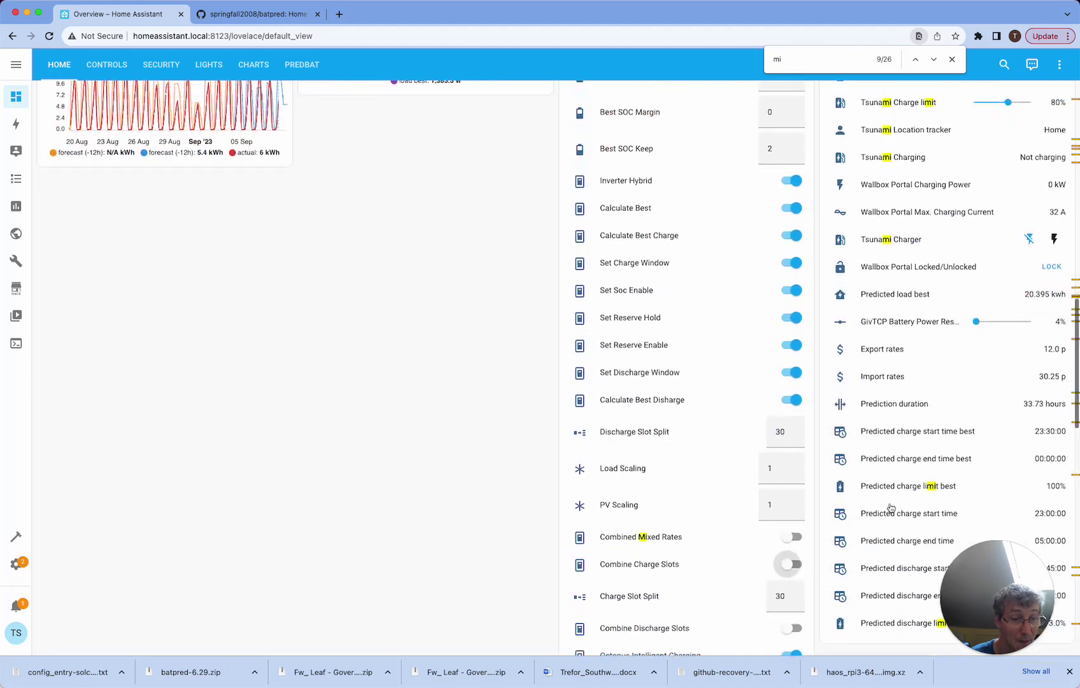
pyautogui.press('super+f')
pyautogui.write('s')
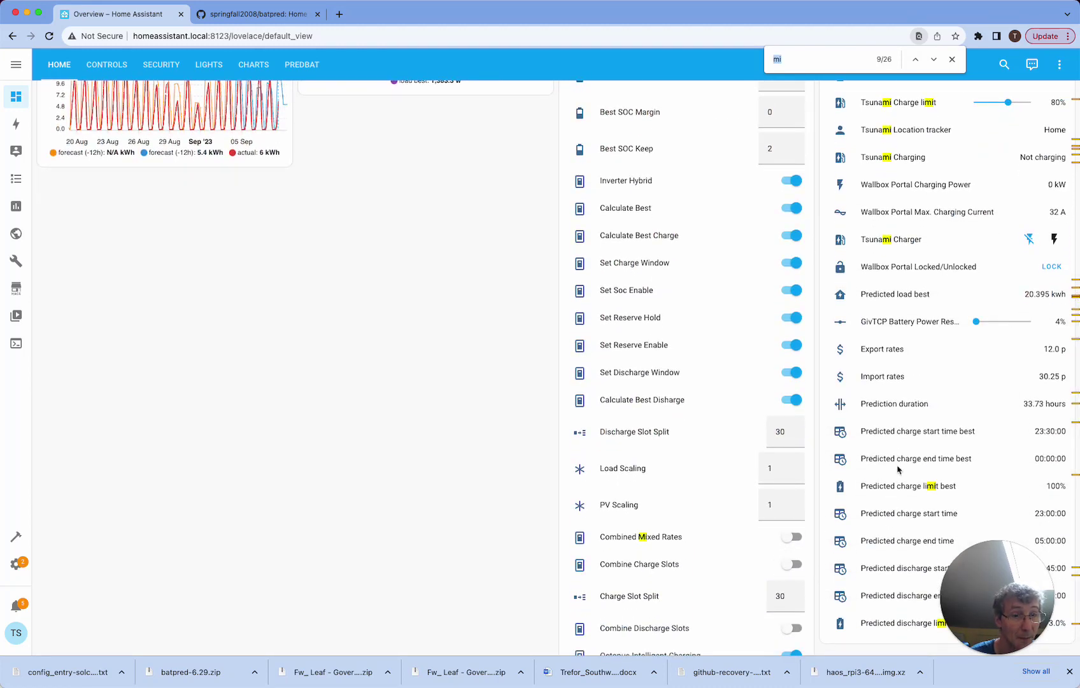
pyautogui.write('tatus')
pyautogui.press('Return')
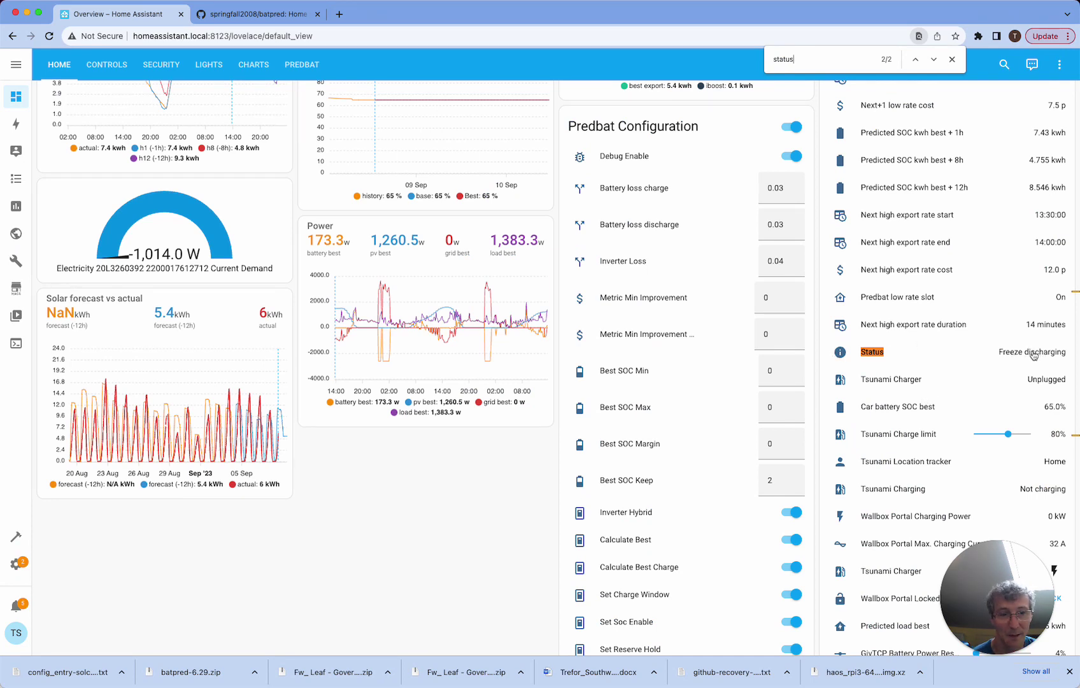
# Open the Predbat Status details and scroll through its history and logbook entries
pyautogui.click(843, 355)
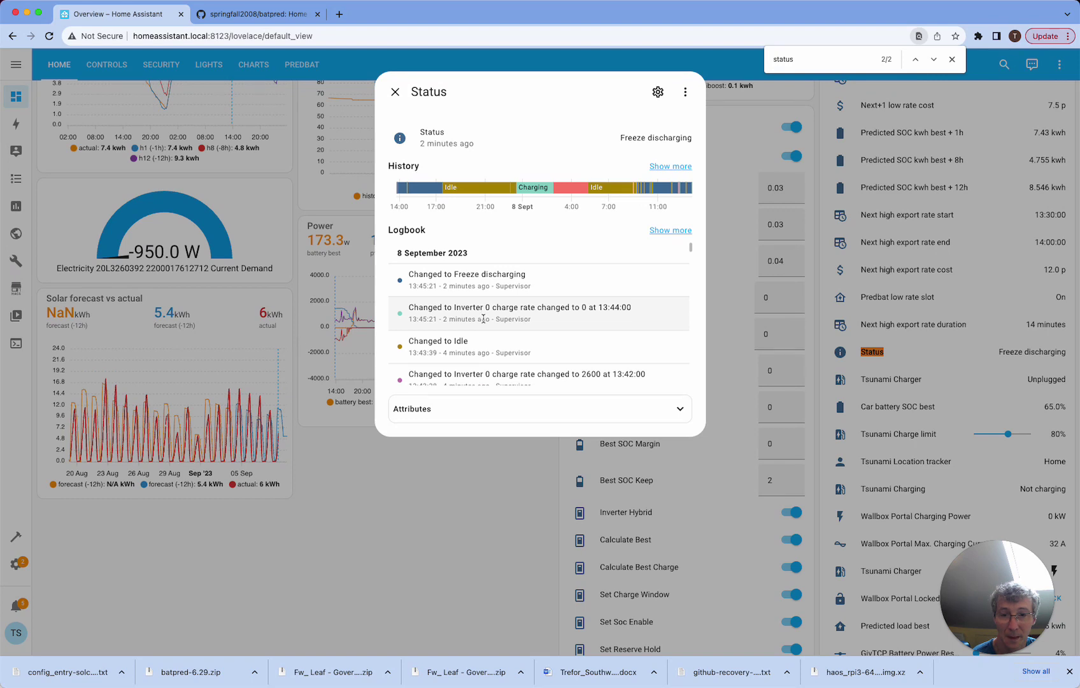
pyautogui.scroll(-10, 484, 317)
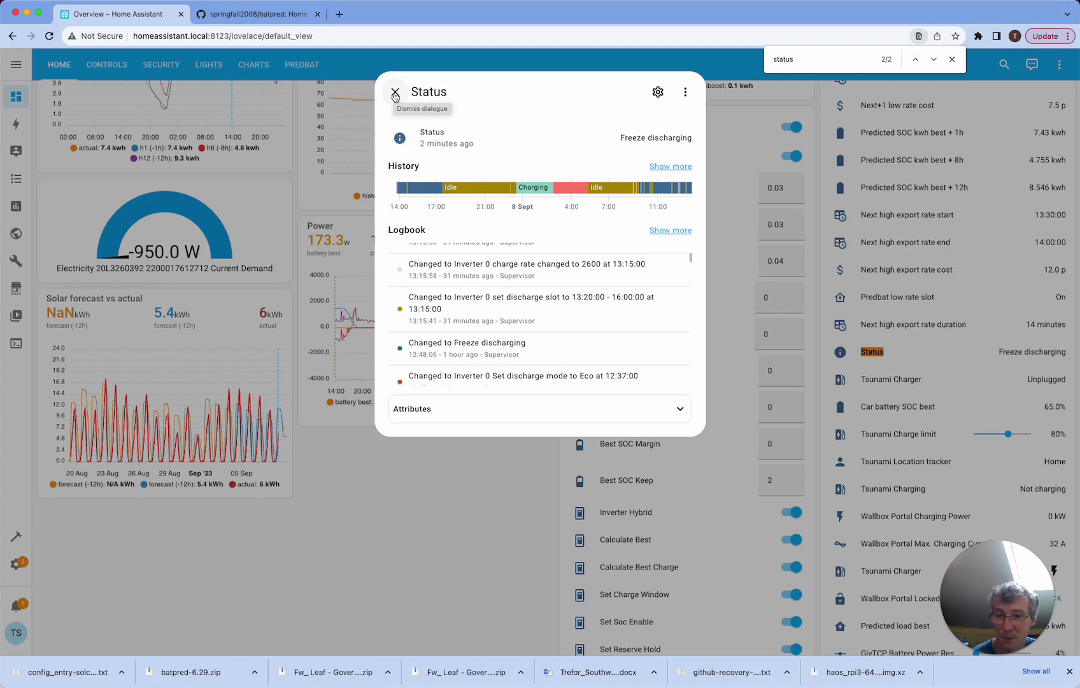
# Close the Status details and scroll to the charge and discharge slot toggles
pyautogui.click(394, 94)
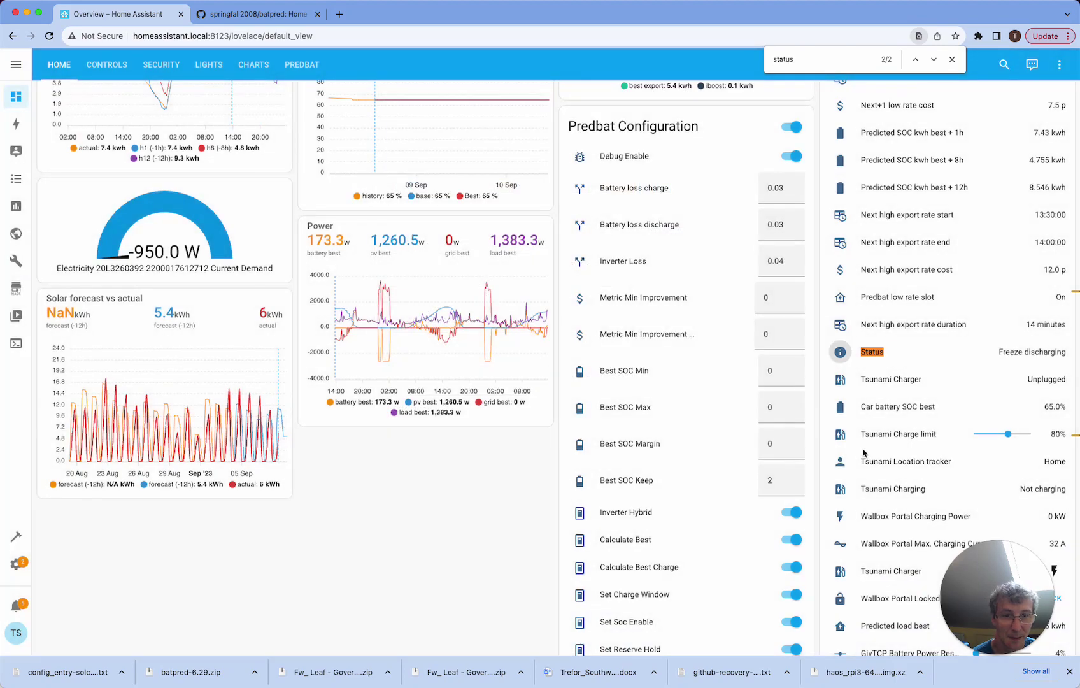
pyautogui.scroll(5, 864, 452)
pyautogui.scroll(3, 864, 452)
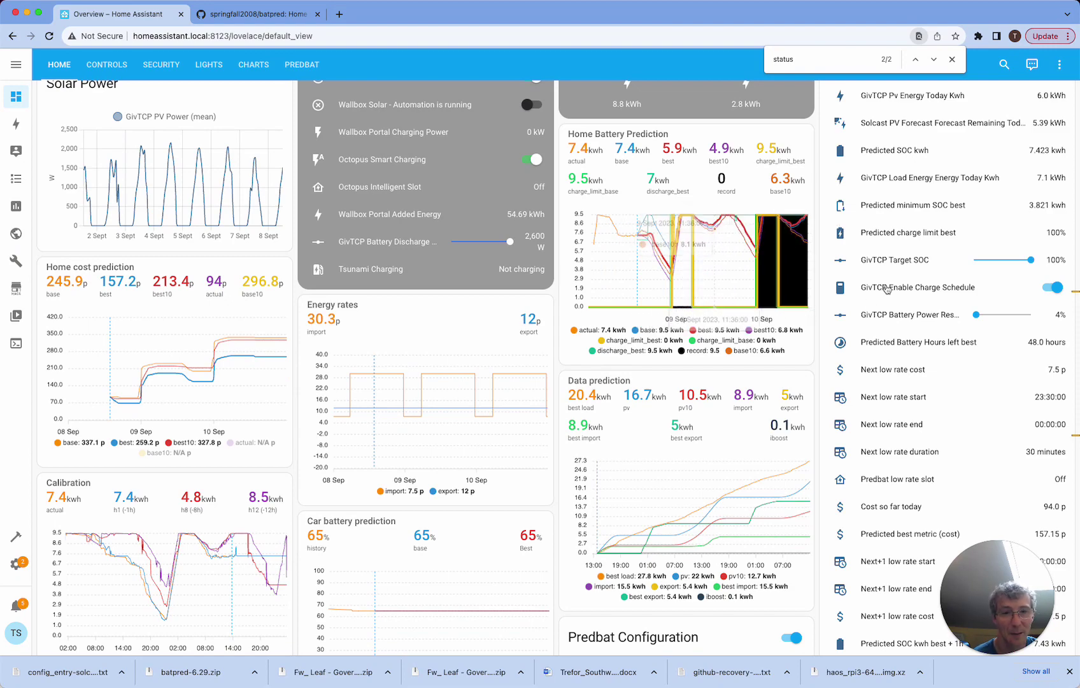
pyautogui.scroll(-10, 841, 326)
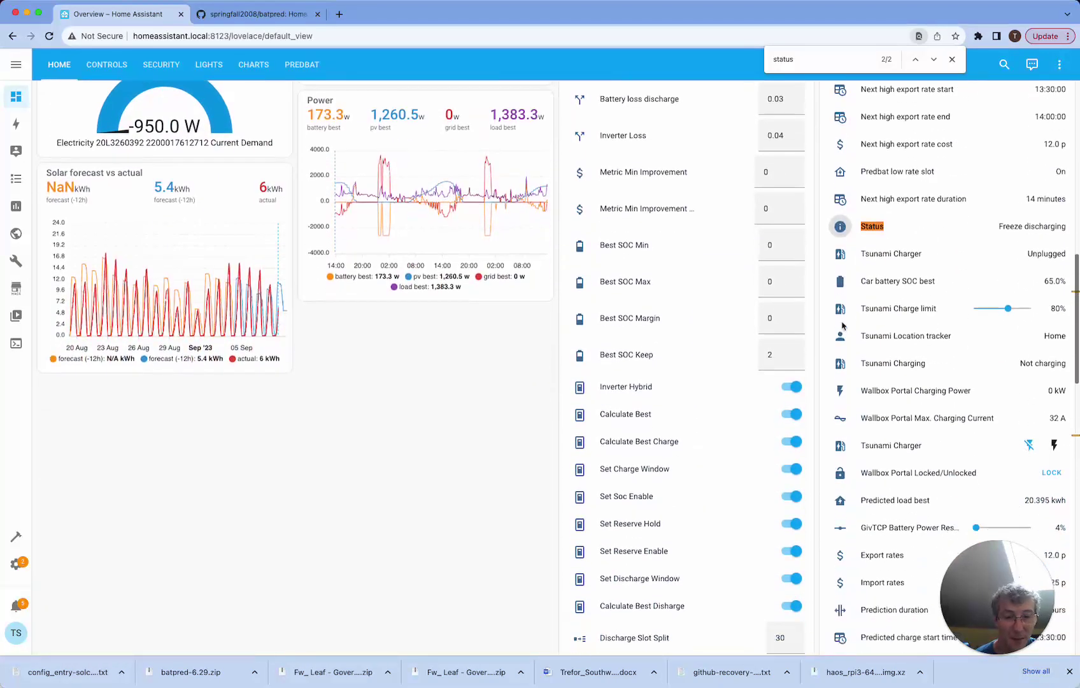
pyautogui.scroll(-6, 842, 326)
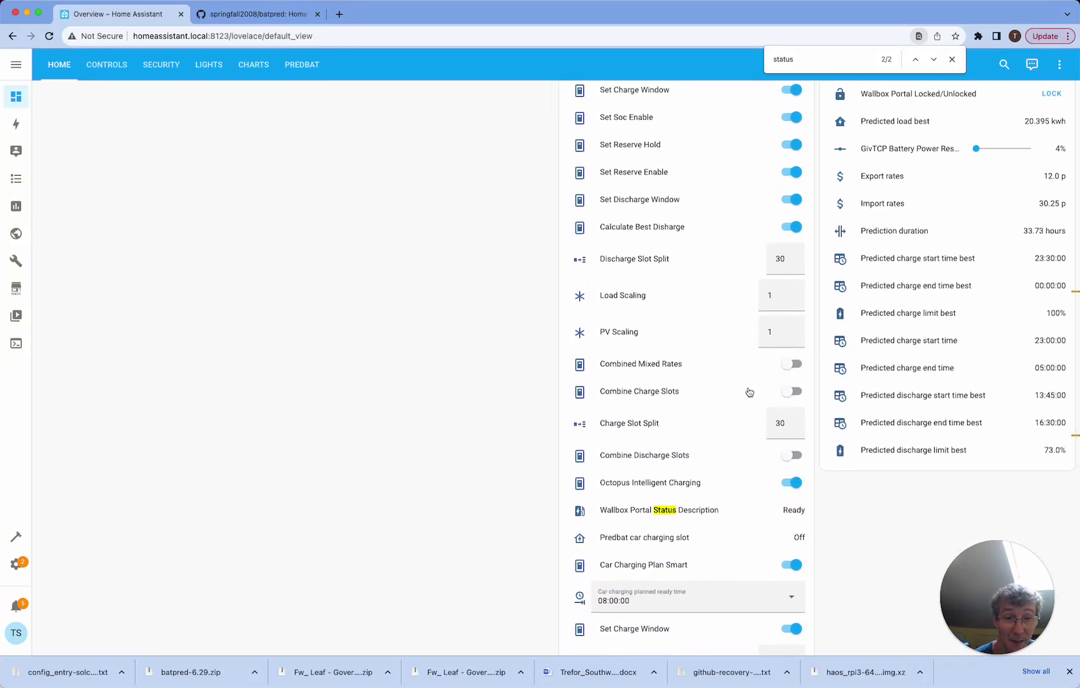
pyautogui.scroll(1, 744, 372)
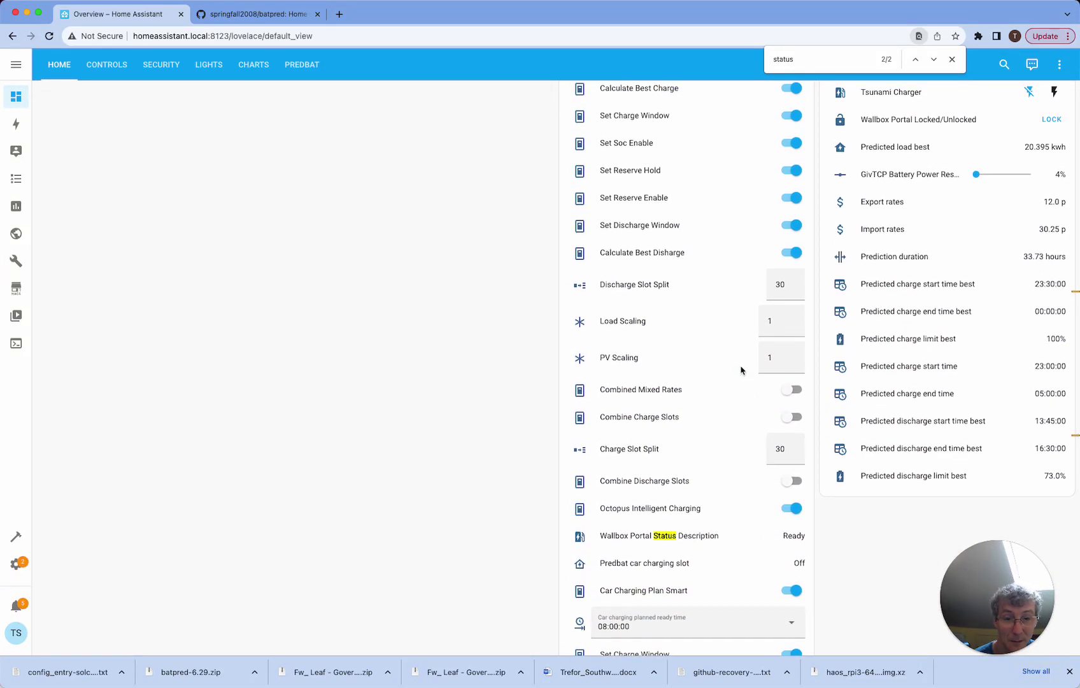
# Switch Combine Charge Slots on and scroll through the remaining Predbat configuration rows
pyautogui.click(790, 419)
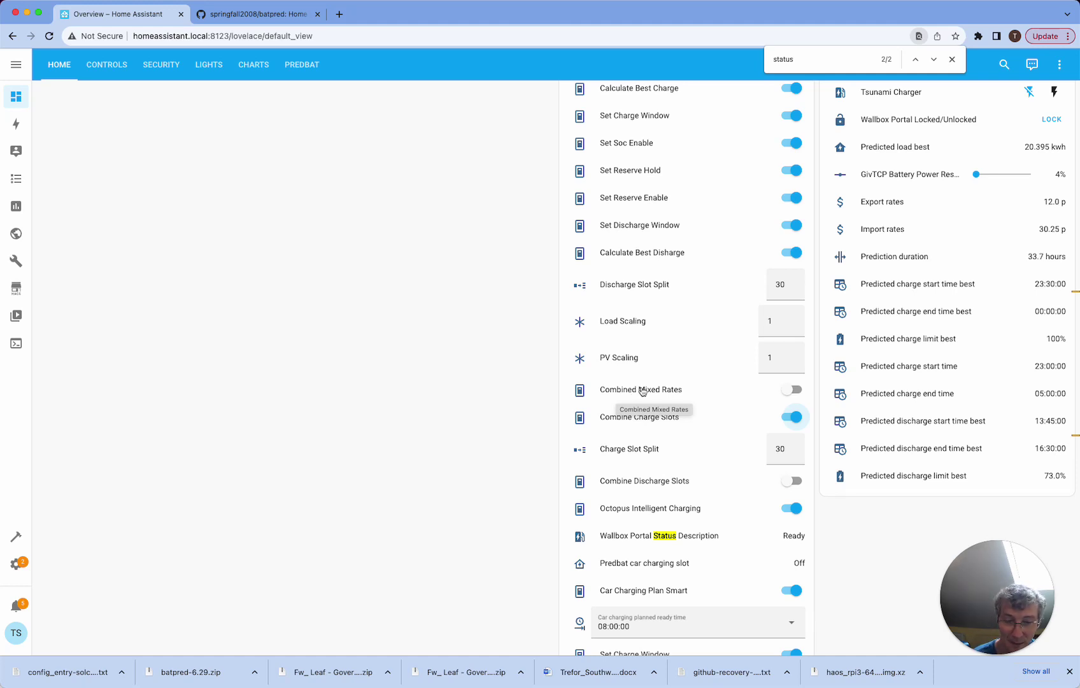
pyautogui.scroll(-5, 642, 391)
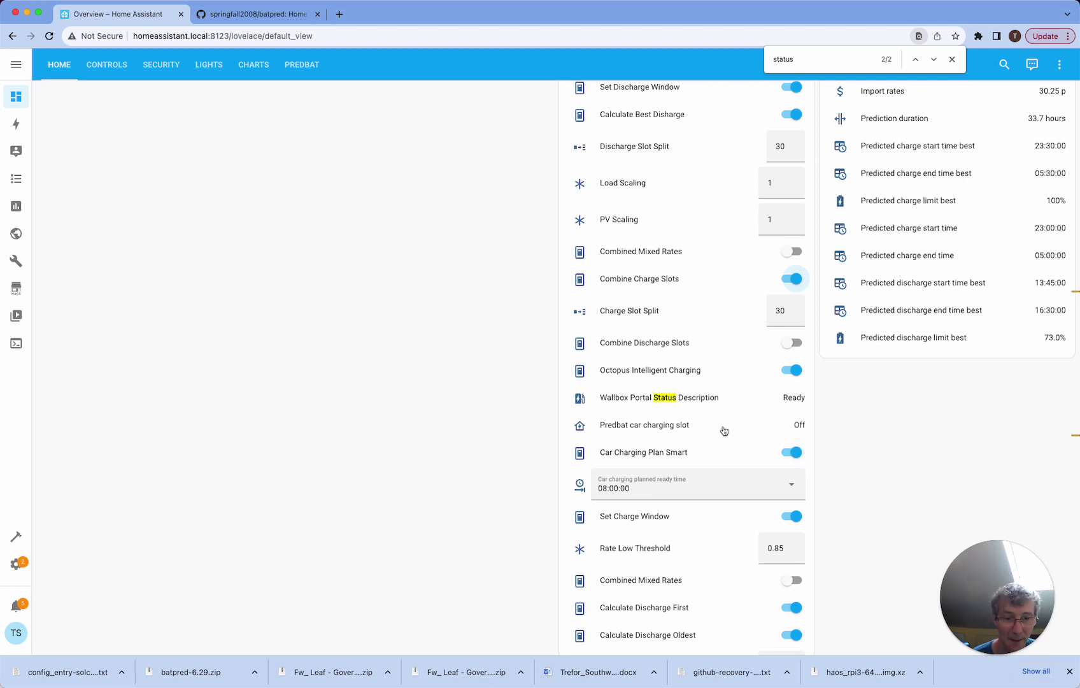
pyautogui.scroll(-5, 724, 431)
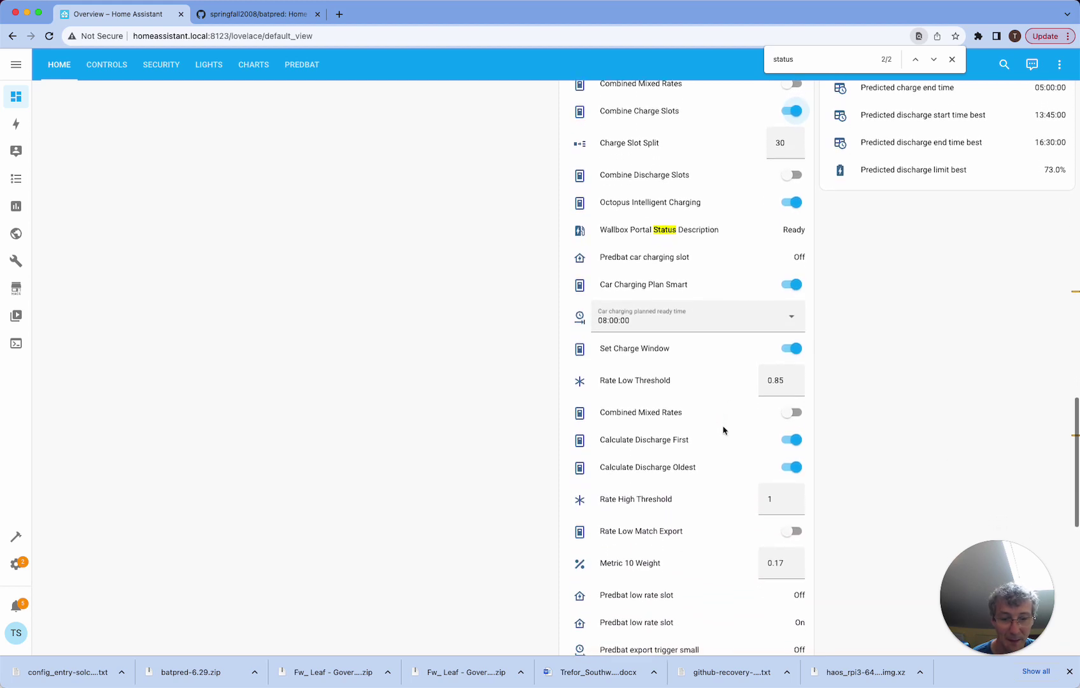
pyautogui.scroll(-10, 724, 431)
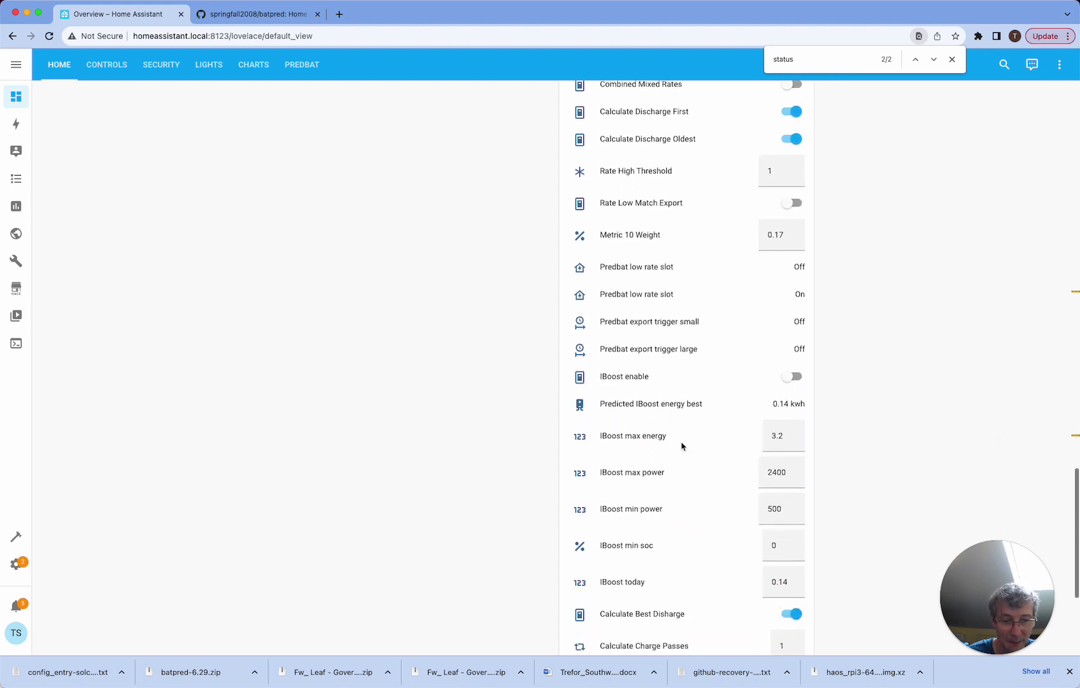
# Search the dashboard page for 'slot' to locate the slot-related settings
pyautogui.press('super+f')
pyautogui.write('slot')
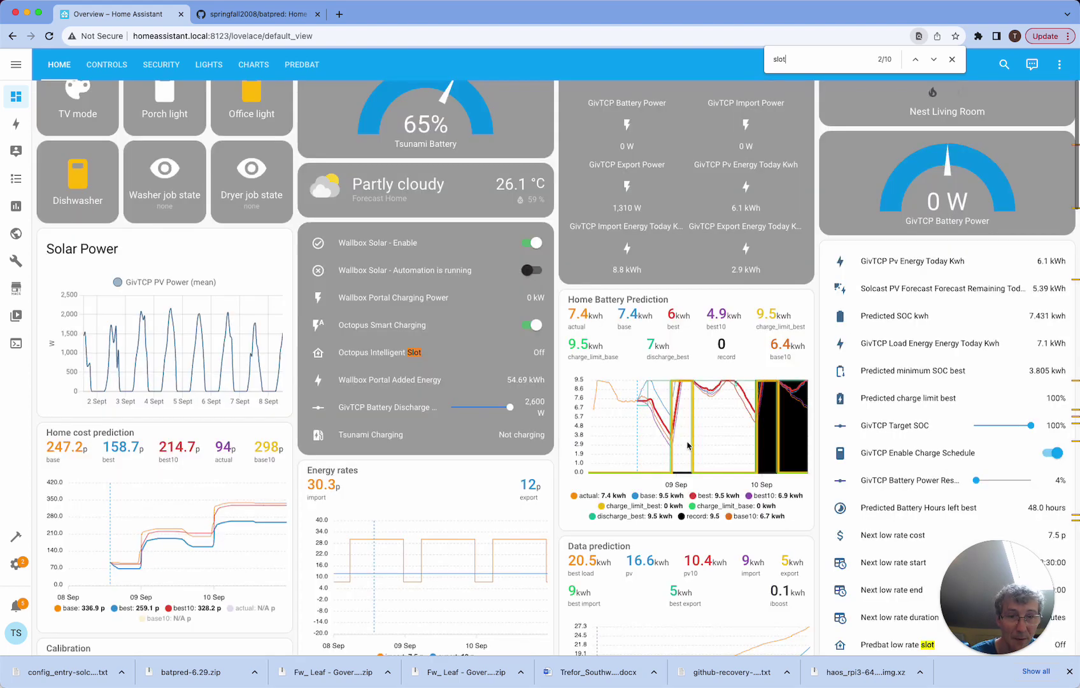
pyautogui.press('Return')
pyautogui.press('Return')
pyautogui.press('Return')
pyautogui.press('Return')
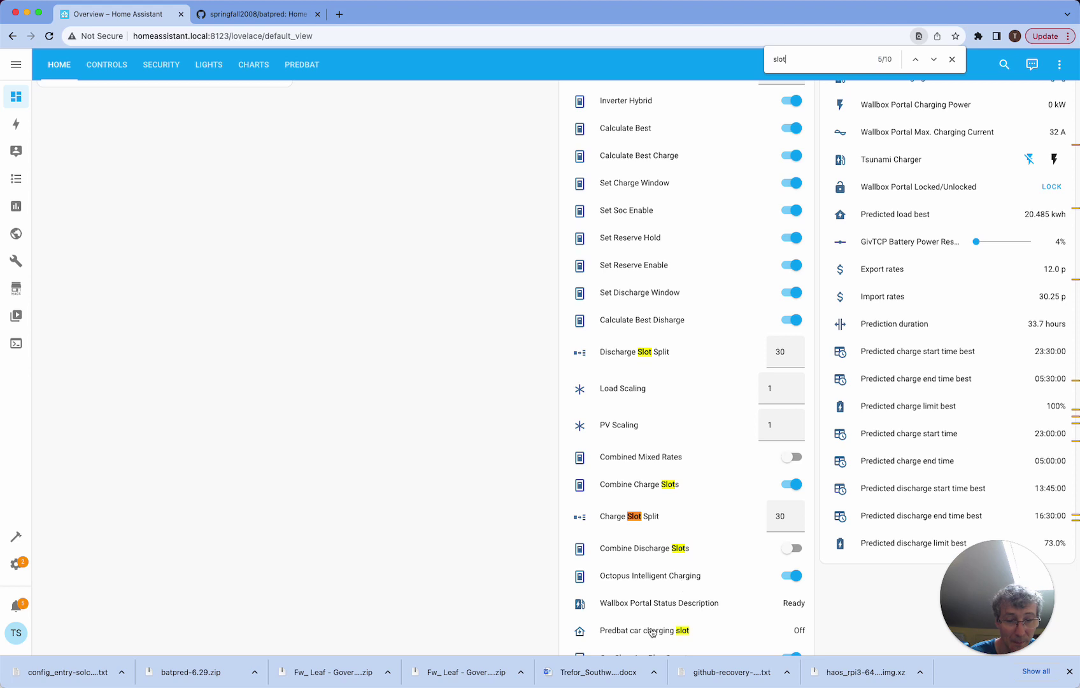
# Review the Predbat car charging slot's attributes: Off, with cost and kWh unknown
pyautogui.click(608, 630)
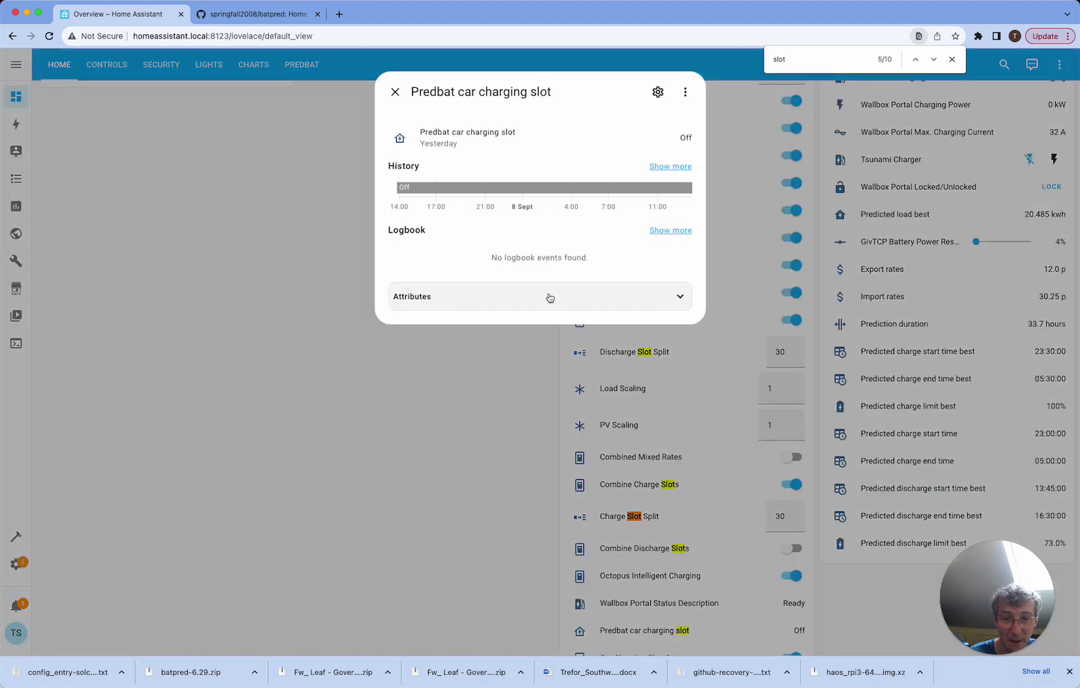
pyautogui.click(551, 297)
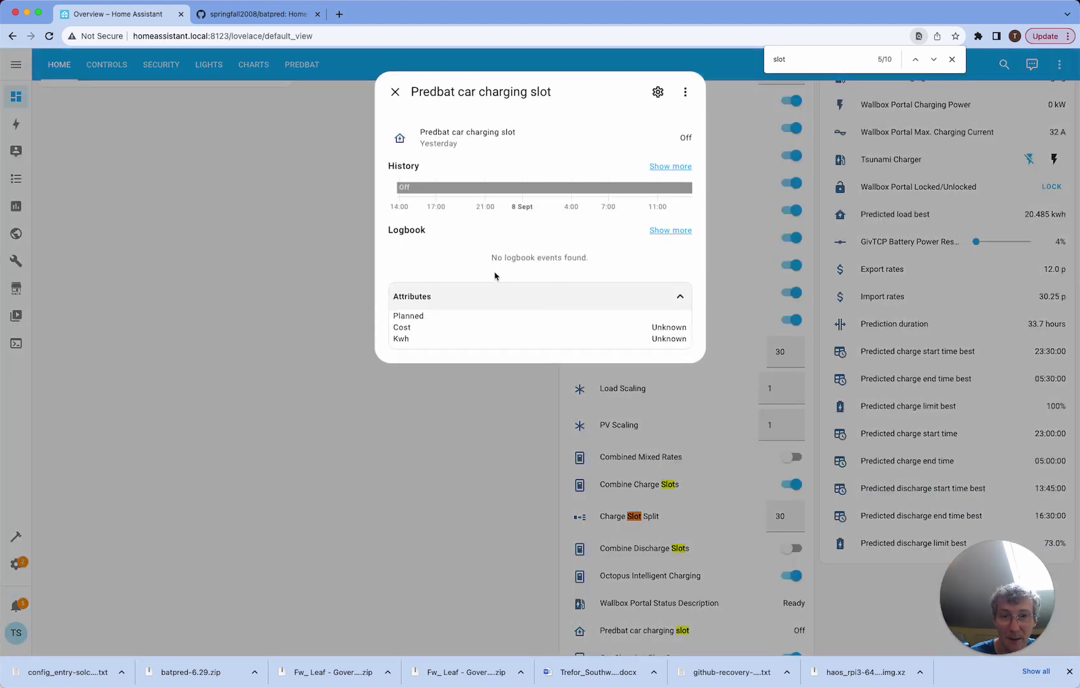
pyautogui.moveTo(689, 192)
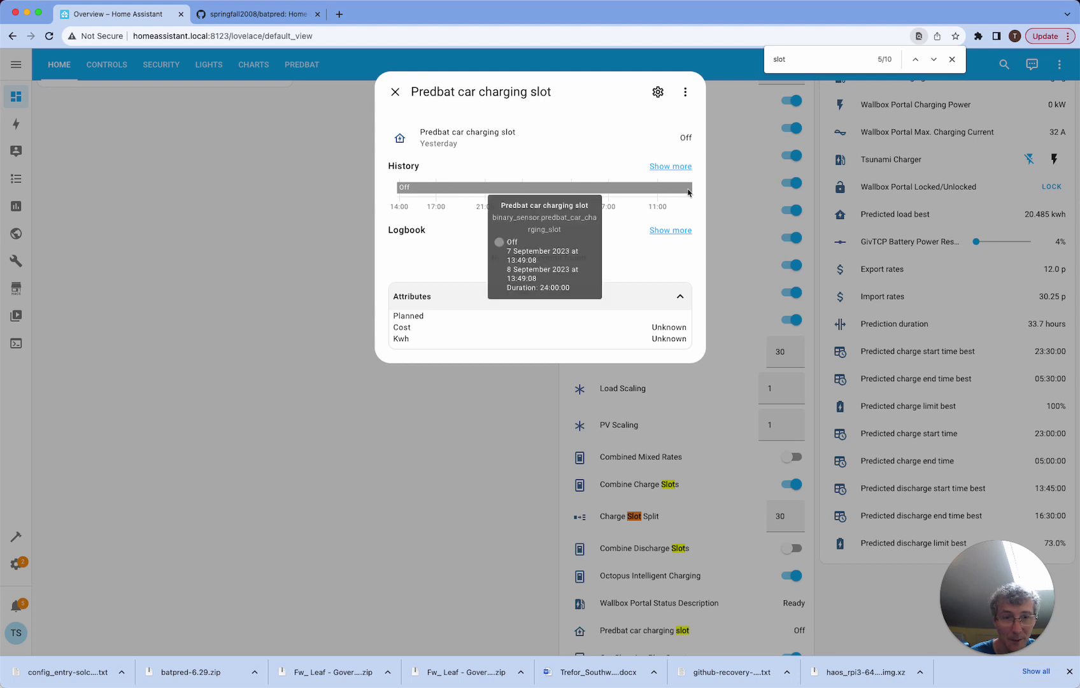
pyautogui.click(395, 94)
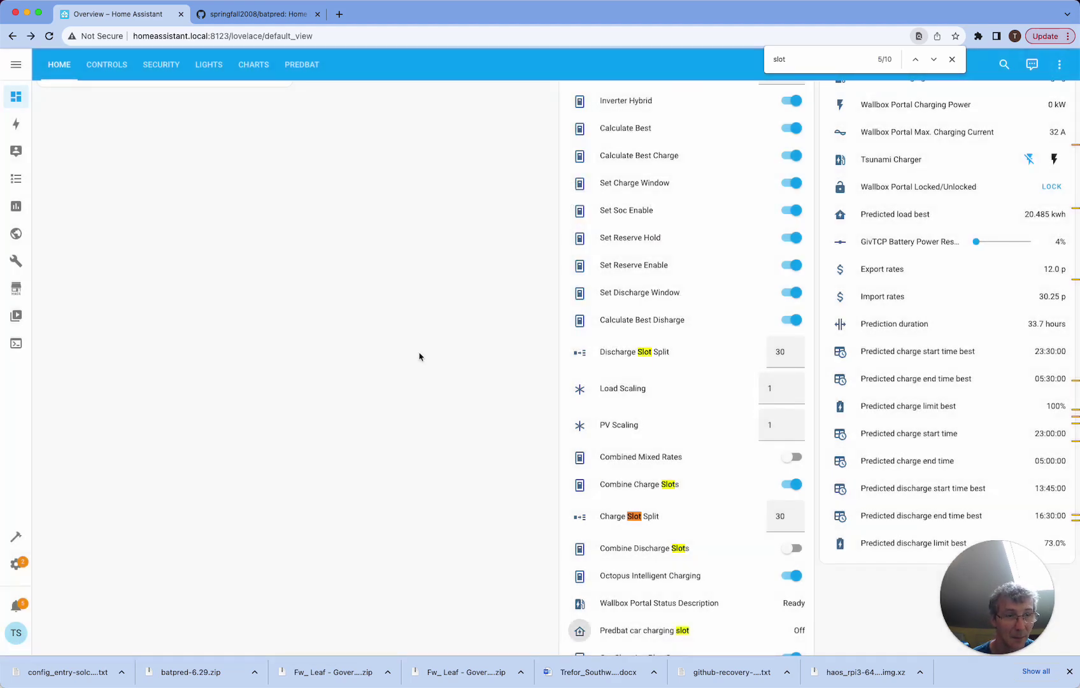
# Scroll up past Predbat Configuration to the Solar Power, home cost and home battery prediction cards
pyautogui.scroll(1, 419, 357)
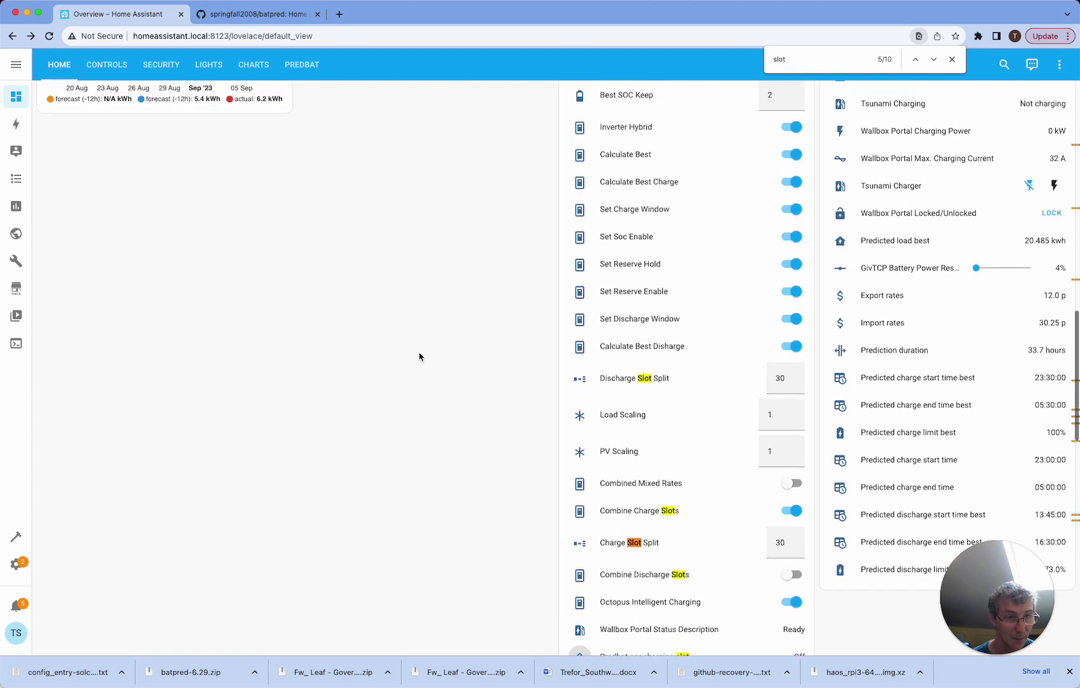
pyautogui.scroll(1, 419, 357)
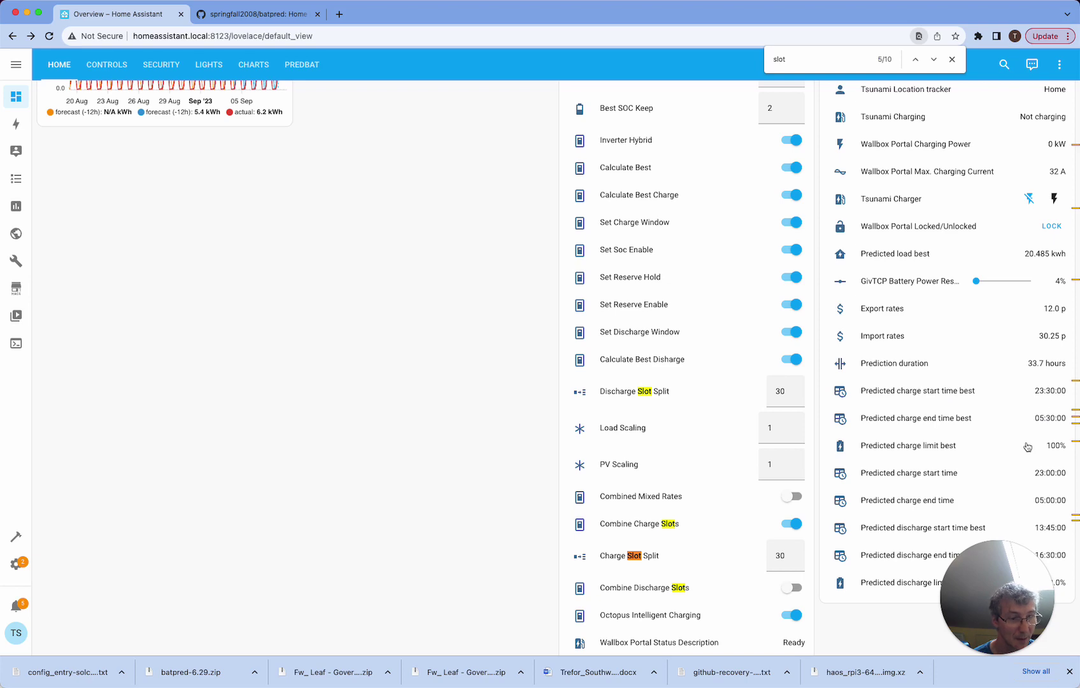
pyautogui.scroll(-2, 1027, 447)
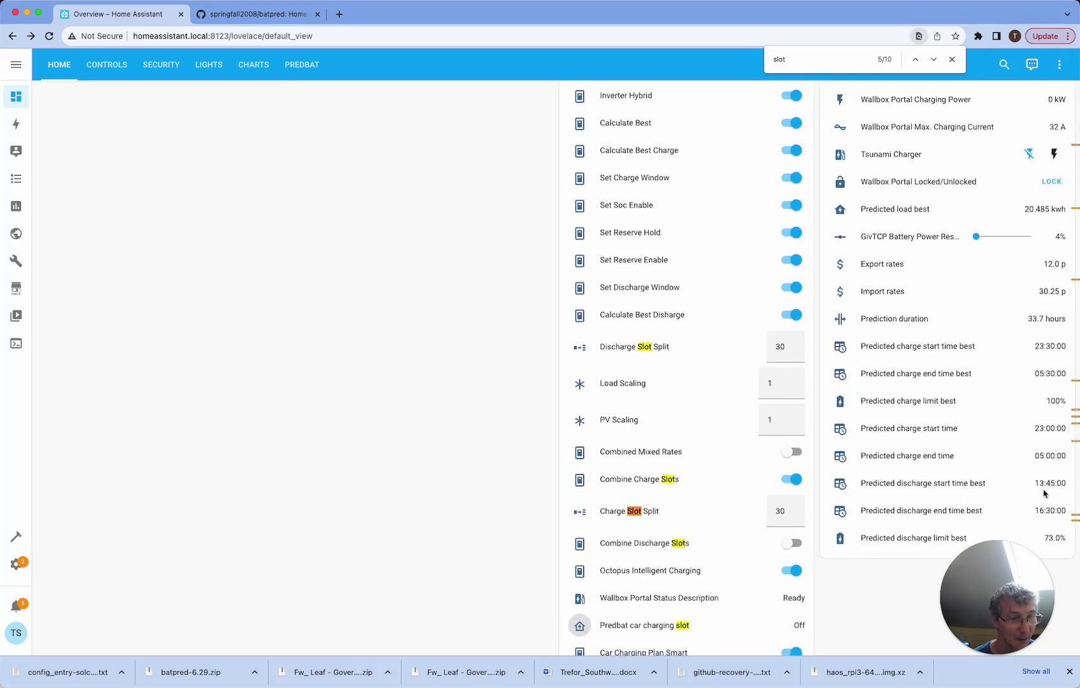
pyautogui.scroll(1, 1019, 490)
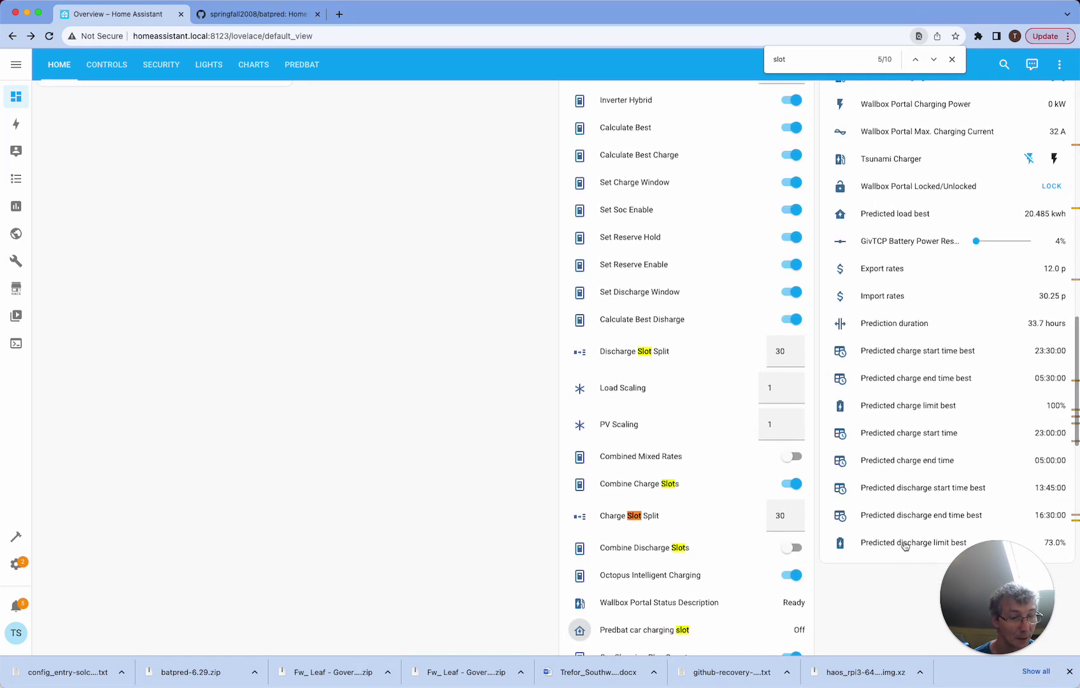
pyautogui.scroll(5, 905, 545)
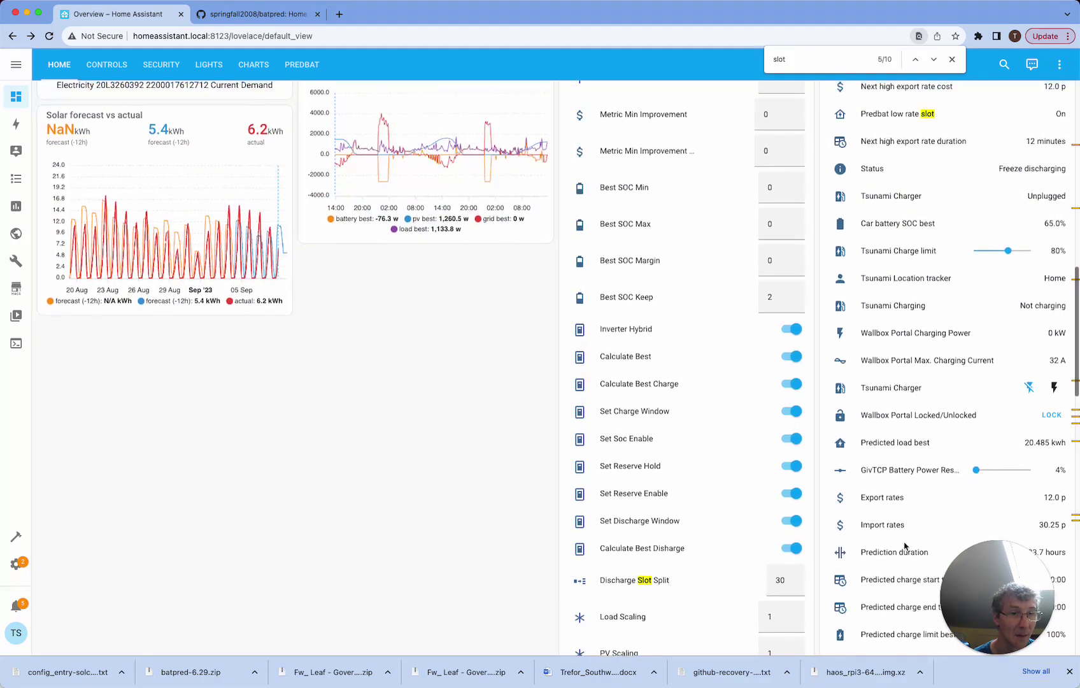
pyautogui.scroll(6, 905, 545)
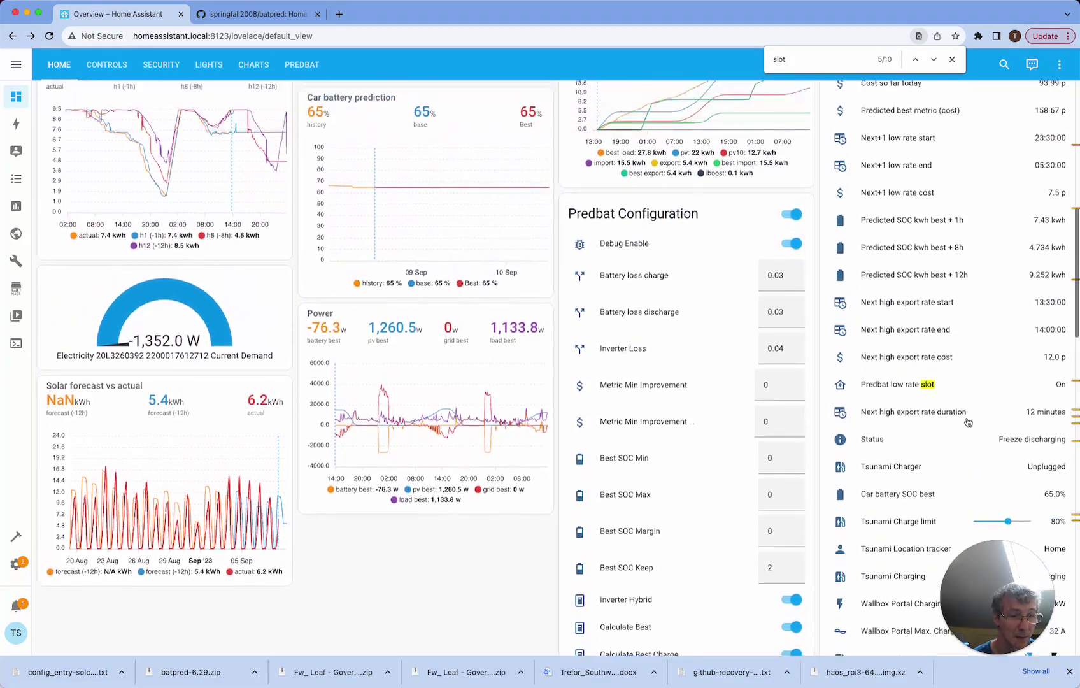
pyautogui.scroll(2, 968, 422)
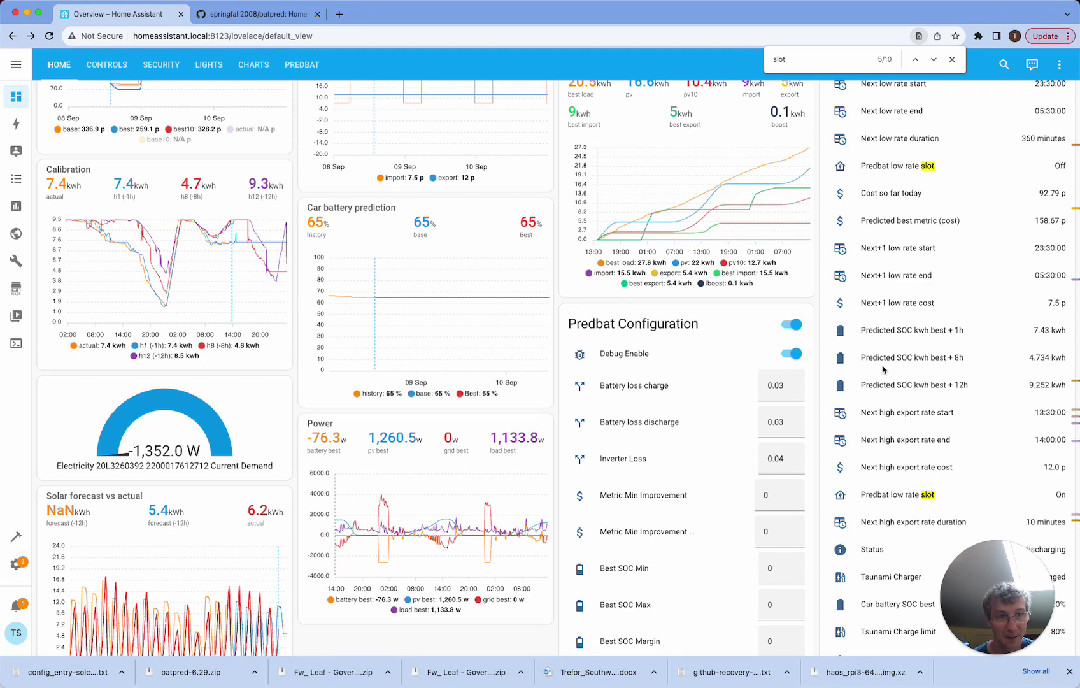
pyautogui.scroll(4, 883, 369)
pyautogui.scroll(3, 882, 369)
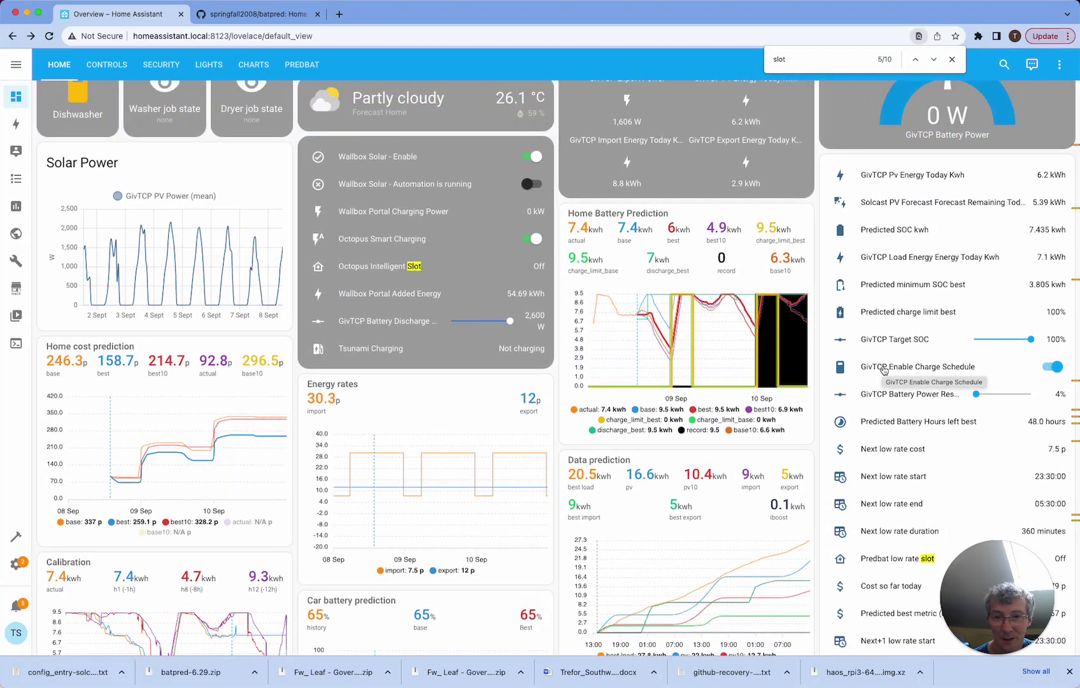
pyautogui.scroll(1, 884, 369)
pyautogui.scroll(1, 891, 368)
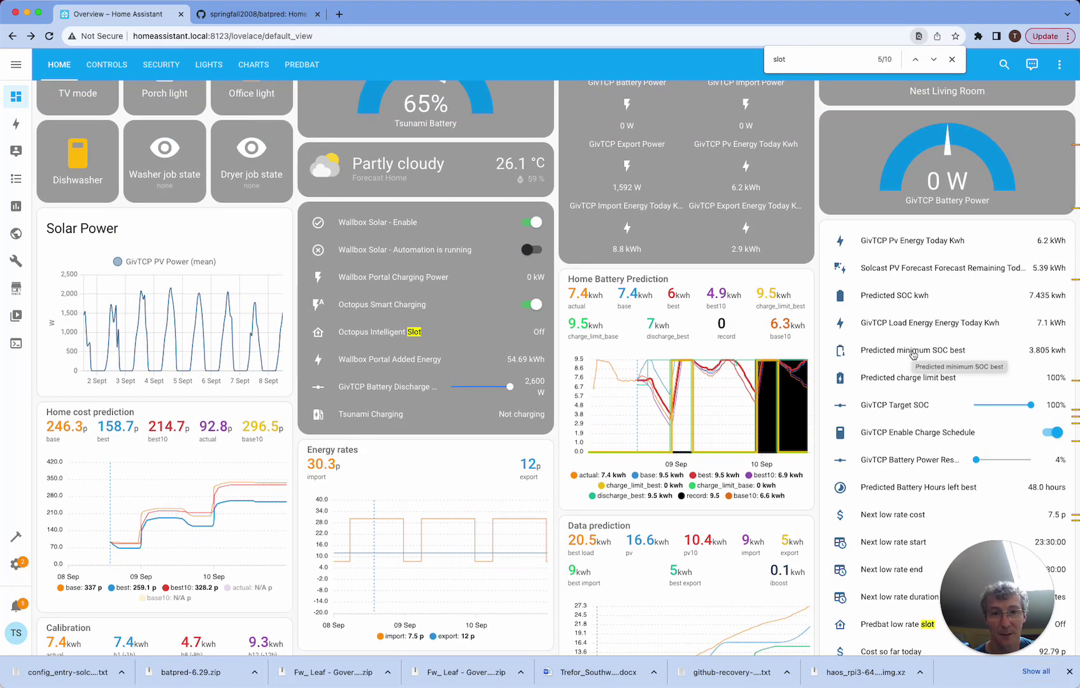
pyautogui.scroll(3, 913, 355)
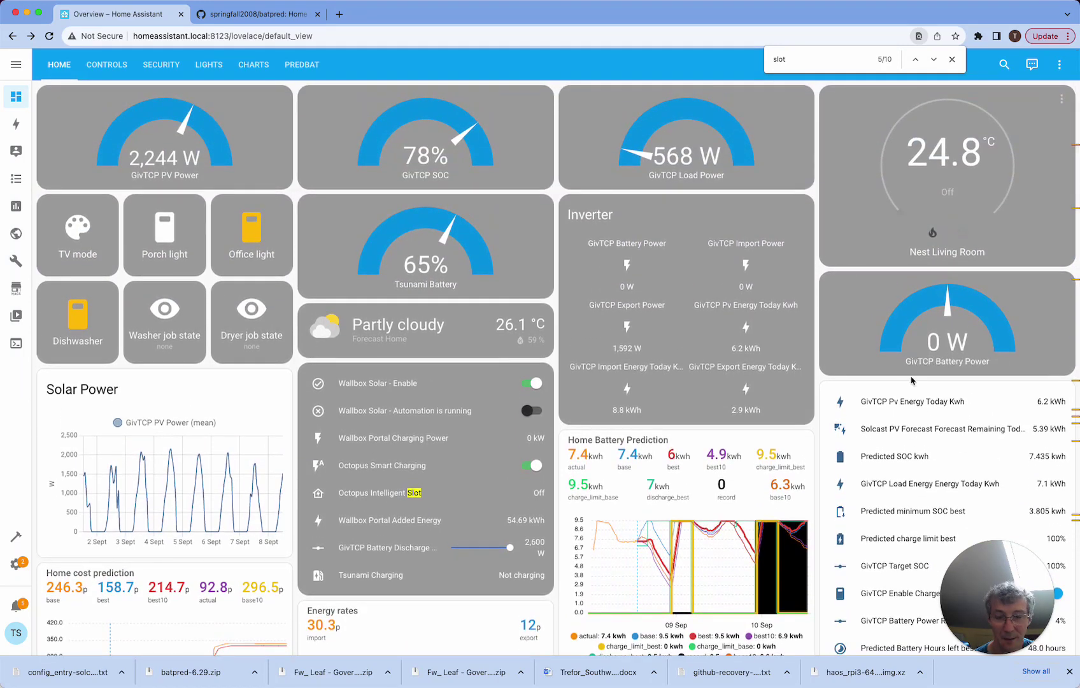